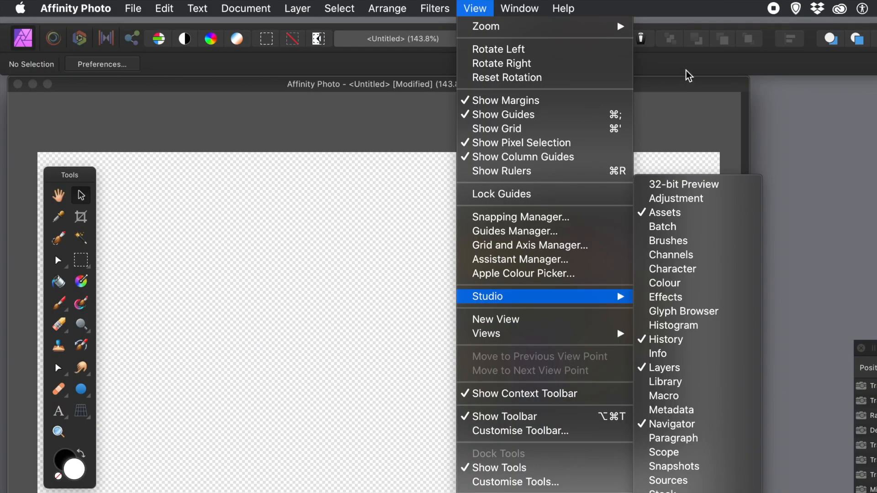
Step: Place the yellow-centred circle and the rainbow-centred circle assets on the canvas, and delete the yellow-centred one
click(687, 70)
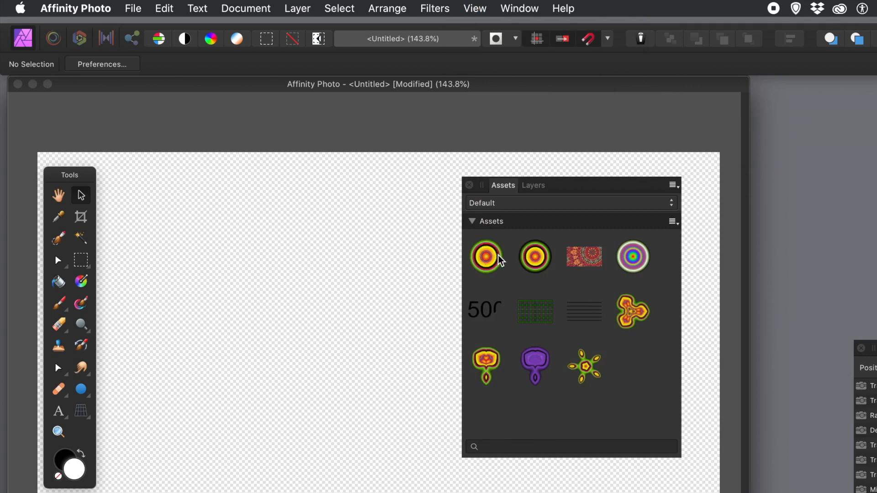
drag(483, 263, 260, 354)
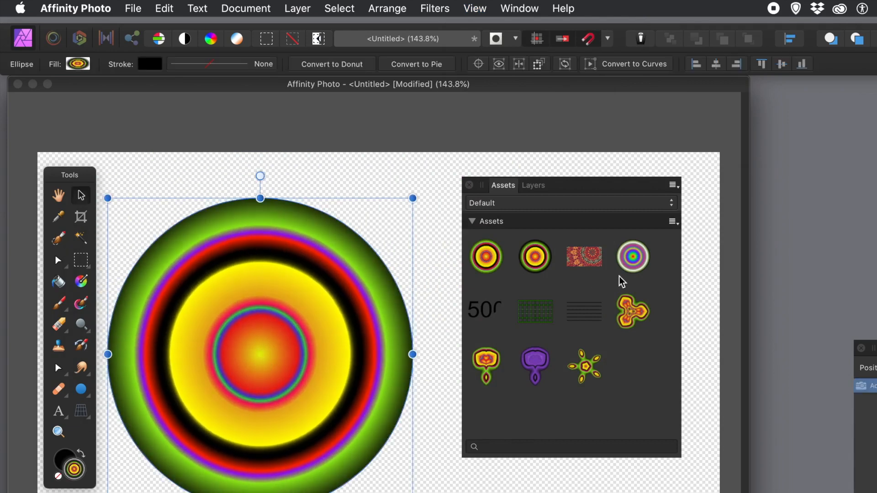
drag(632, 267, 375, 336)
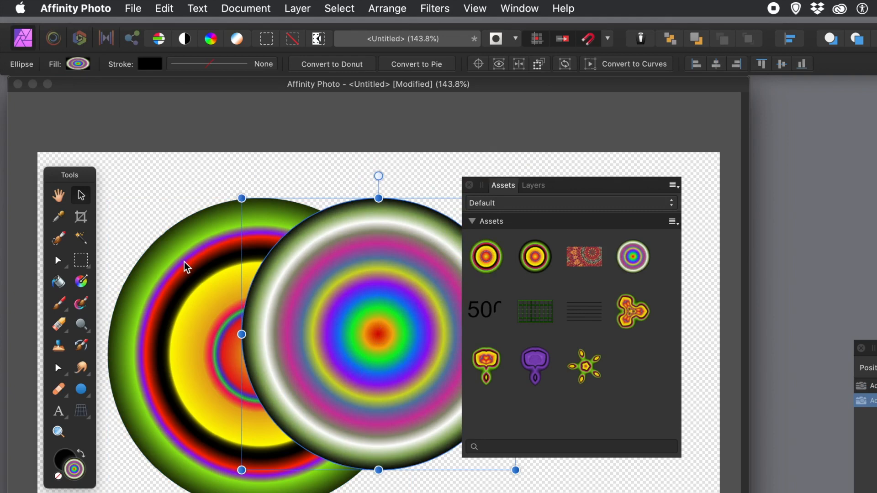
click(200, 290)
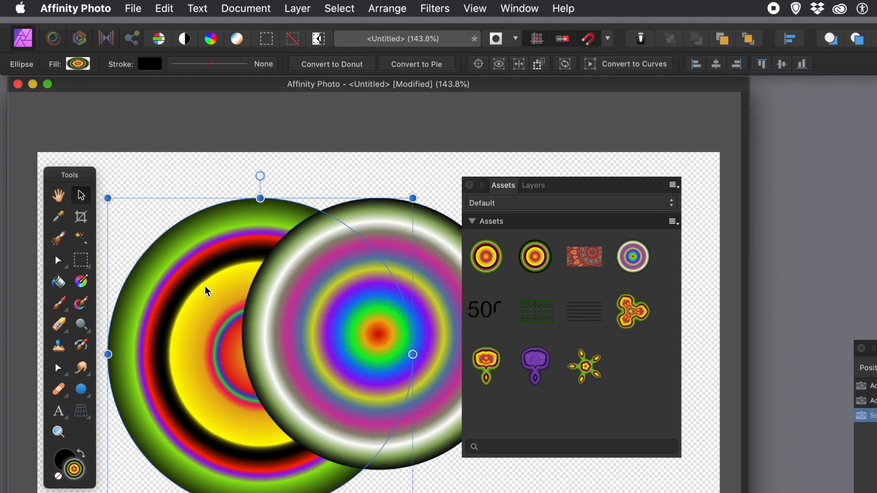
key(Delete)
Step: Shrink the rainbow circle to a bit over half its size and place it in the open area of the canvas
drag(346, 294, 252, 309)
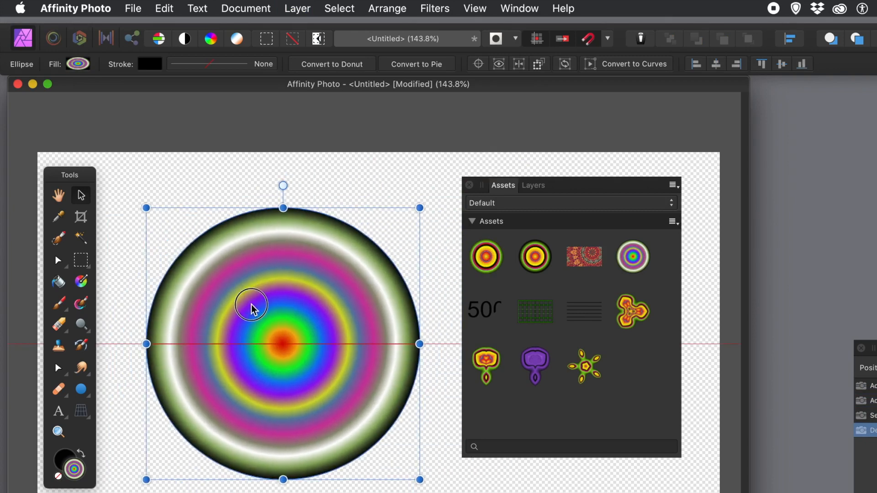
drag(147, 208, 250, 316)
drag(346, 400, 289, 349)
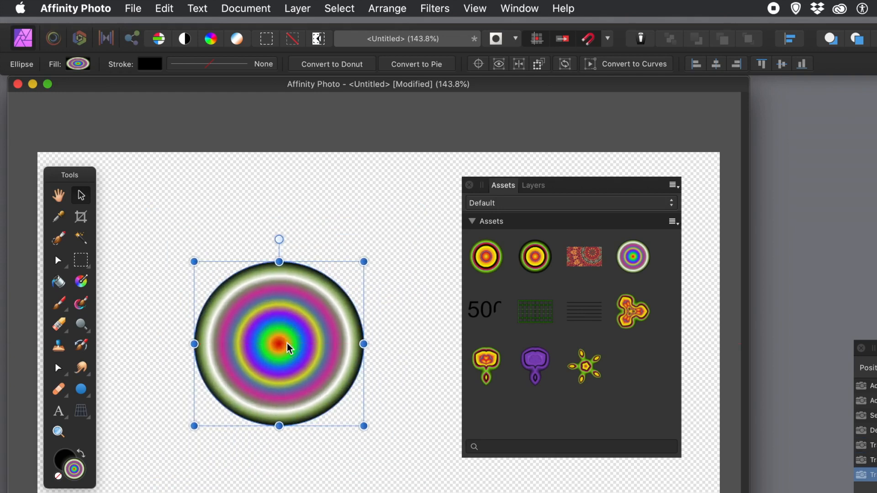
Step: Start the Deform filter on the rainbow circle and add four handles around its centre and right half
click(435, 9)
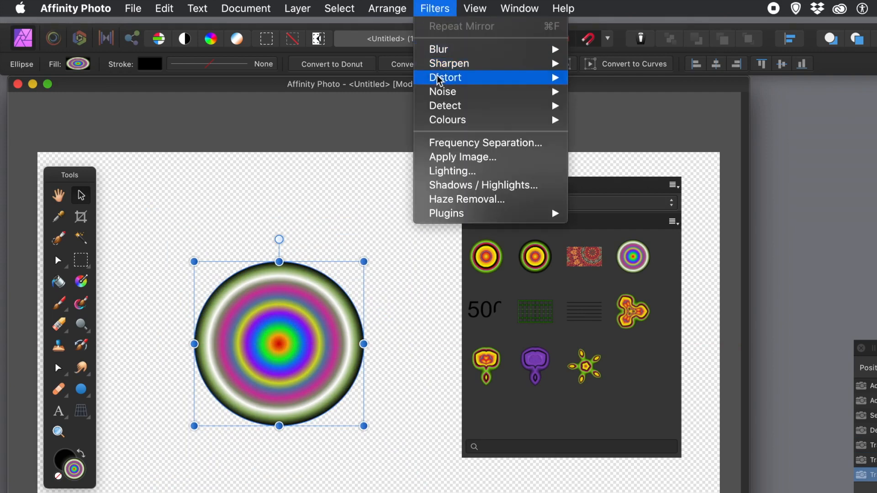
mouse_move(440, 83)
click(629, 83)
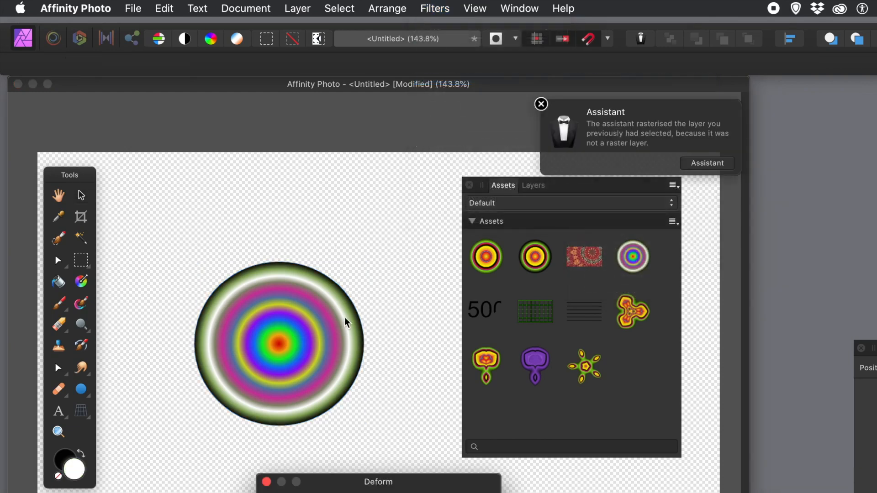
click(290, 356)
click(323, 319)
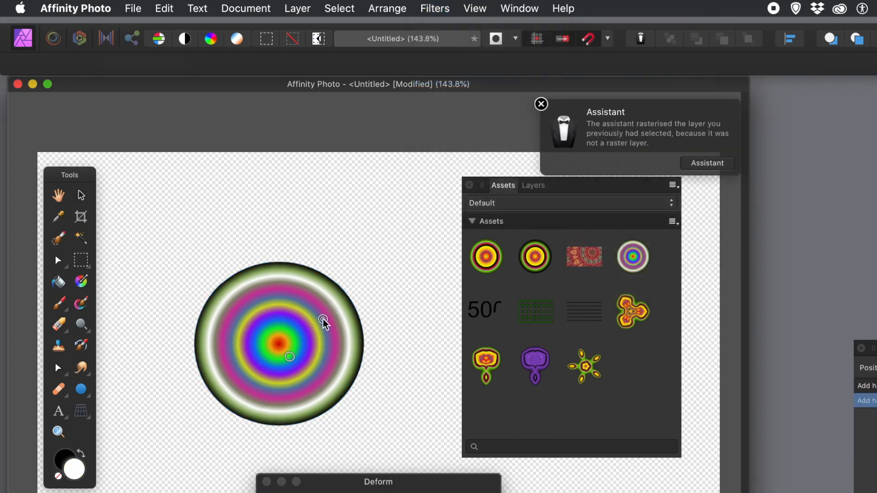
click(279, 310)
click(319, 352)
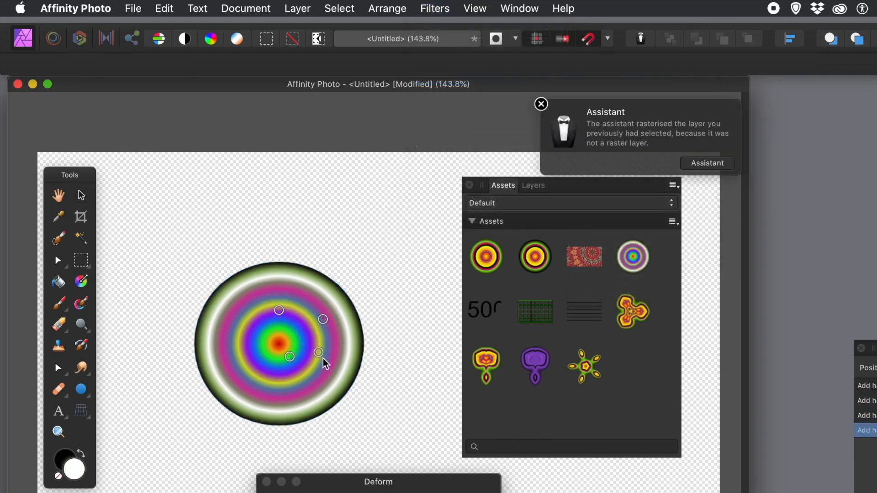
Step: Pull three deform handles outward, push an added handle on the left edge inward into a deep notch, and apply the deformation
drag(354, 483, 451, 314)
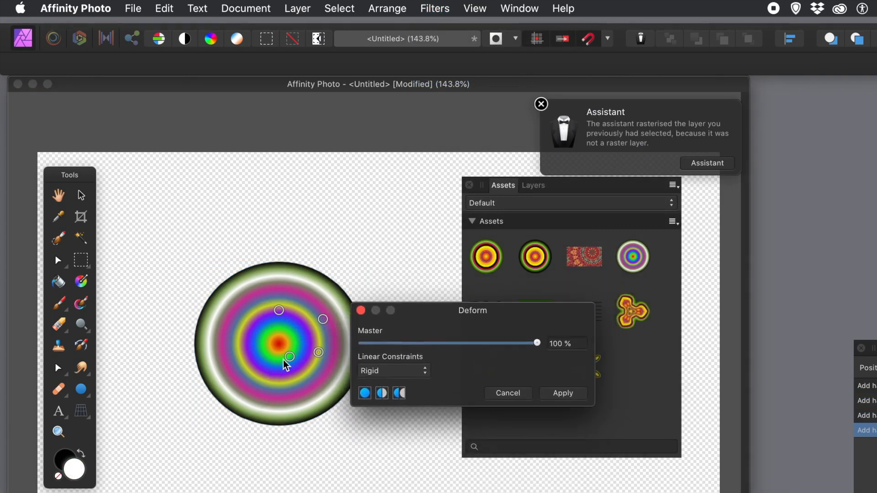
drag(290, 357, 205, 405)
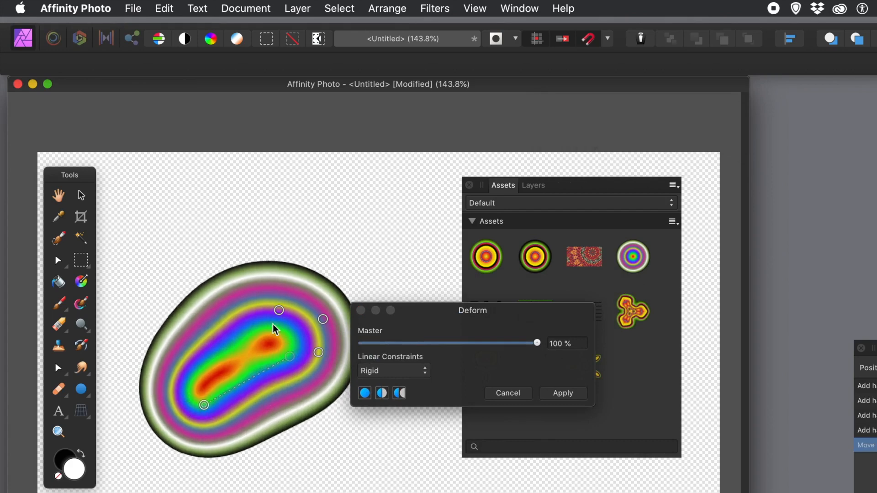
drag(279, 310, 235, 219)
drag(323, 320, 350, 315)
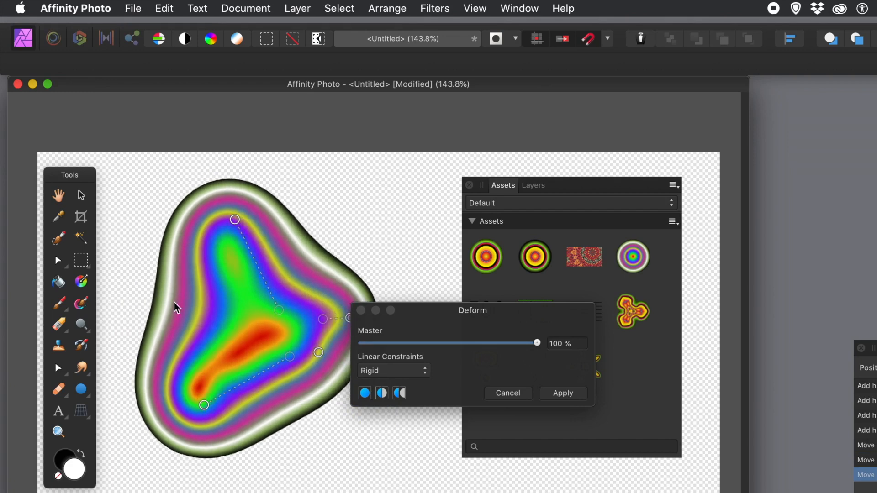
click(174, 302)
drag(174, 303, 276, 314)
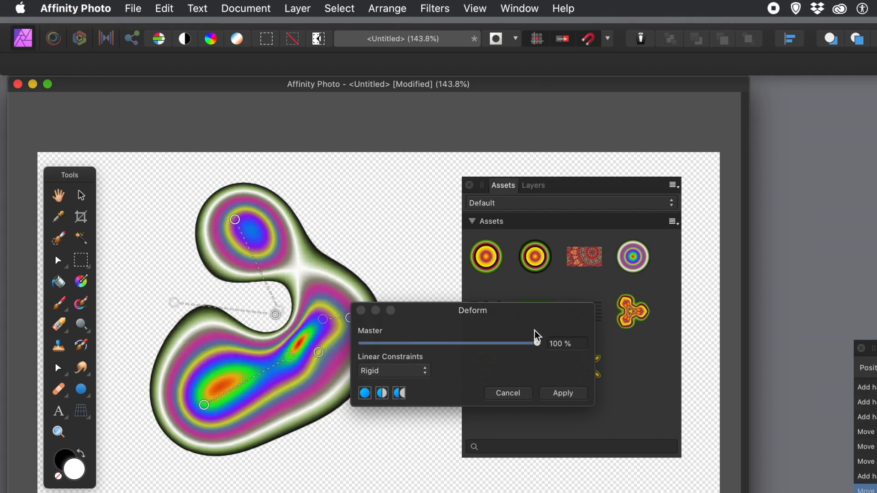
click(563, 394)
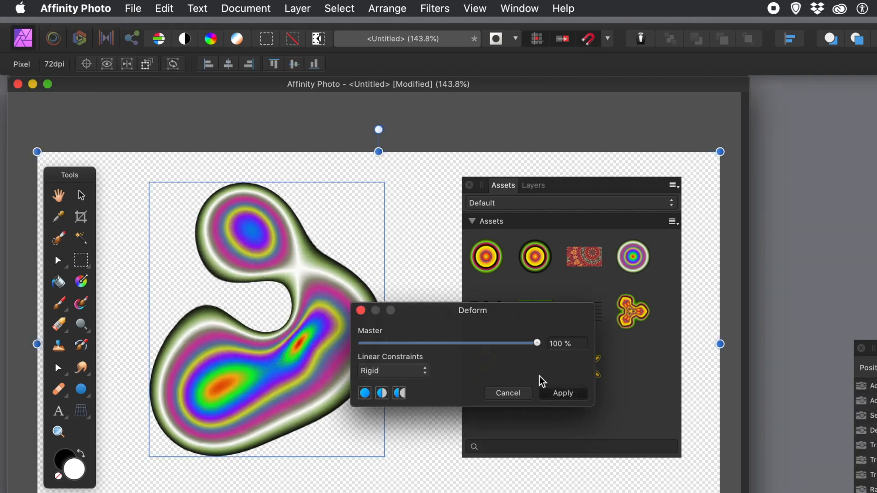
Step: Nudge the deformed shape slightly and add it to the Assets category from the selection
mouse_move(316, 307)
mouse_down()
mouse_move(352, 345)
mouse_move(326, 316)
mouse_up()
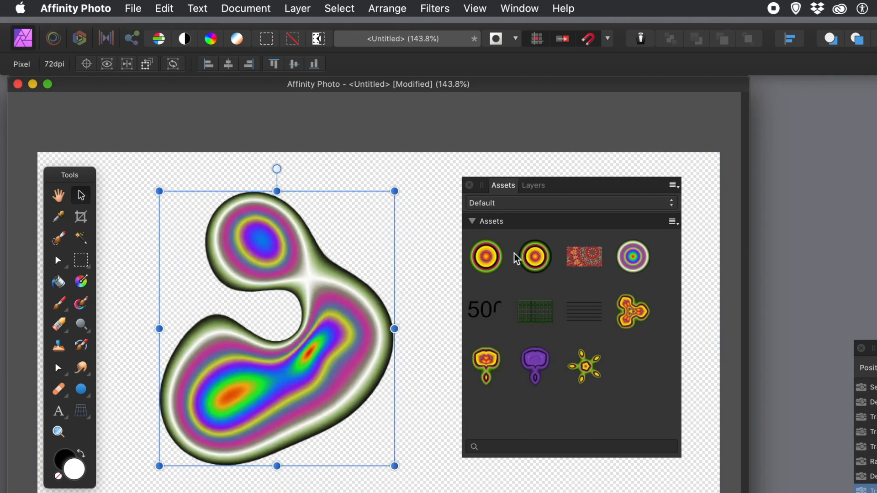
click(673, 222)
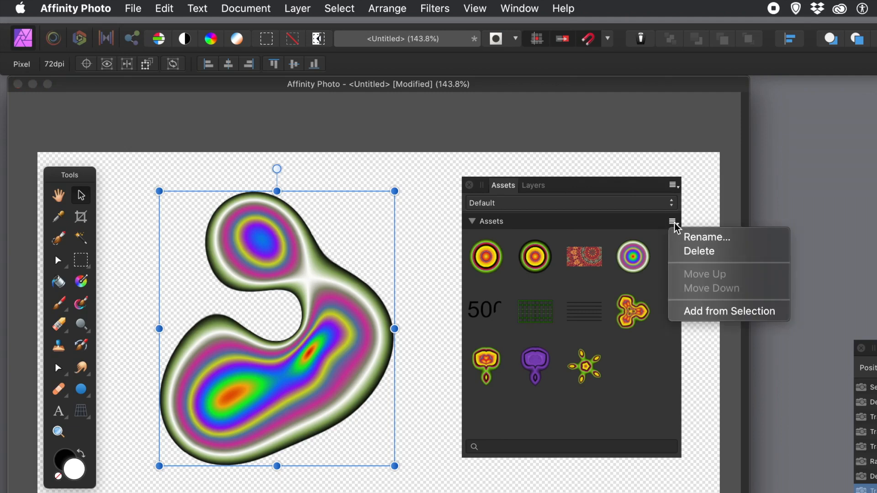
click(712, 312)
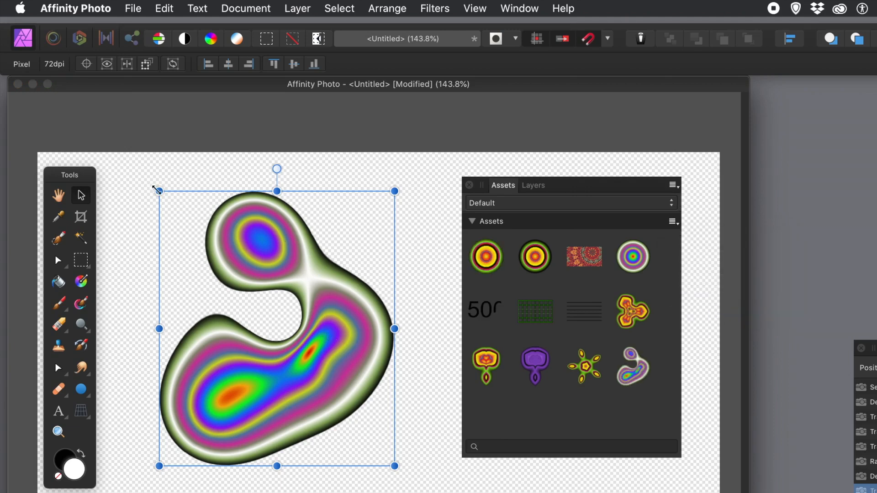
Step: Scale the deformed shape down to about half size and centre it in the free canvas area
drag(159, 191, 265, 331)
drag(358, 386, 300, 287)
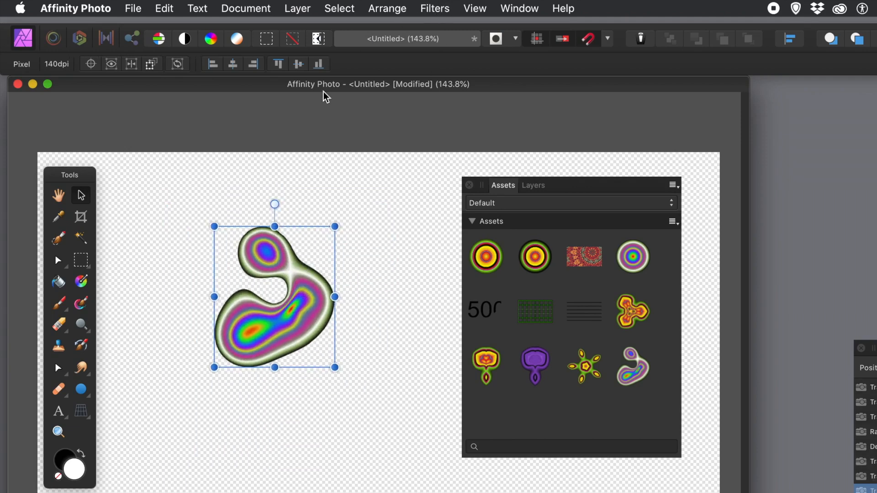
drag(301, 259, 305, 283)
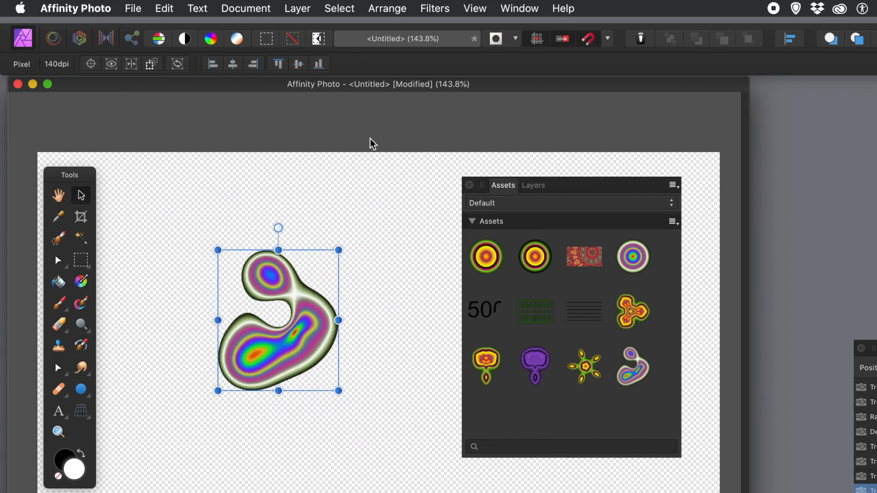
Step: Start the Mirror filter on the shape with 2 mirrors and move the mirror origin slightly below the shape's middle
click(451, 9)
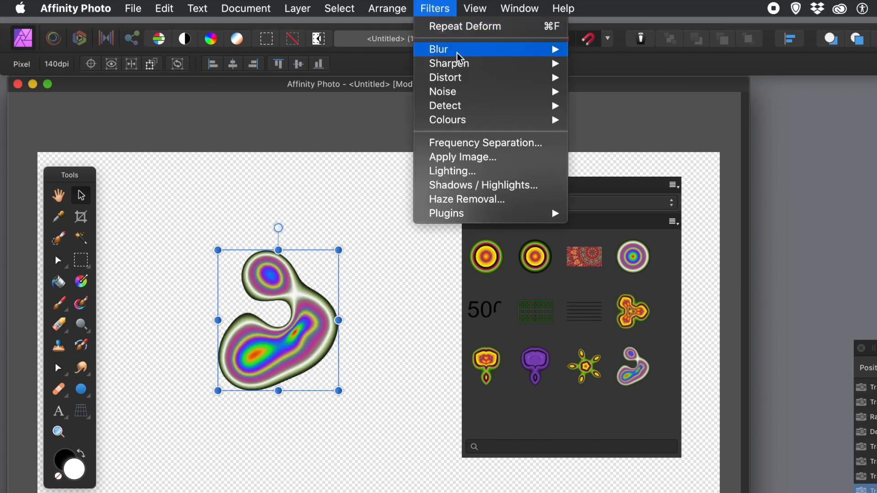
mouse_move(458, 78)
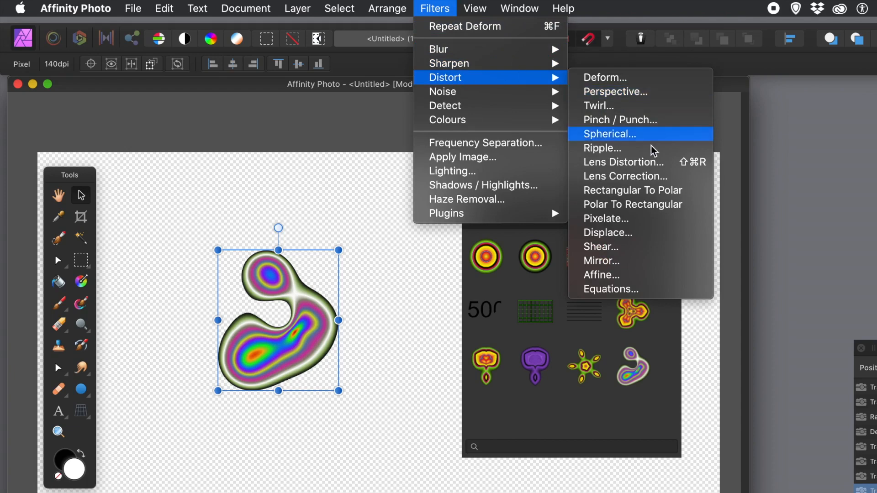
click(608, 261)
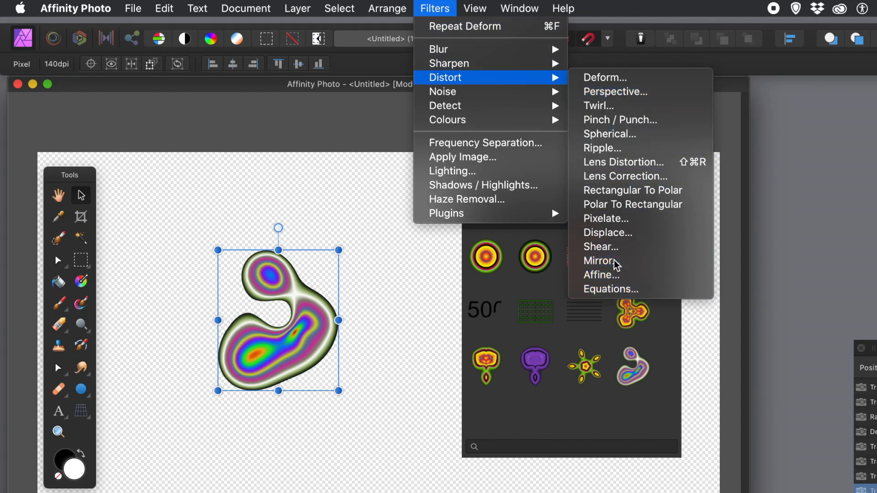
drag(357, 454, 408, 328)
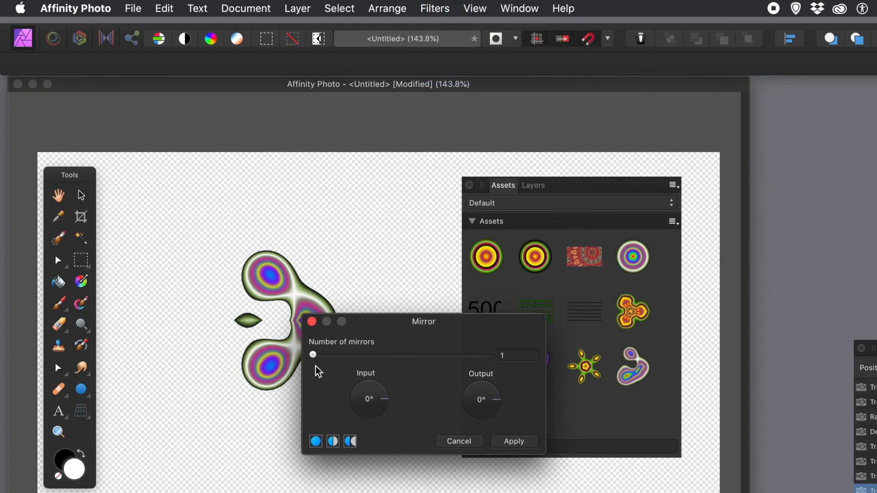
mouse_move(321, 355)
mouse_down()
mouse_move(363, 358)
mouse_move(329, 358)
mouse_up()
drag(262, 304, 280, 337)
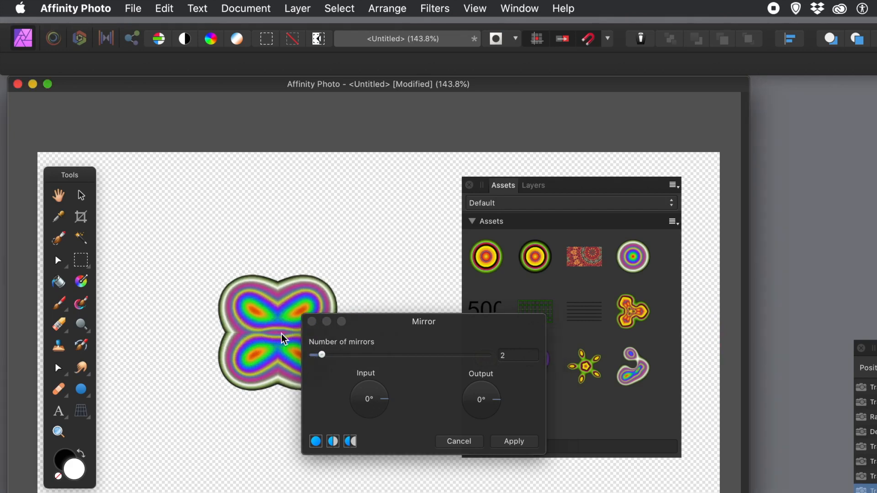
Step: Set 6 mirrors with an input angle of 286°, shift the origin to form a six-petal flower, and apply the filter
click(359, 355)
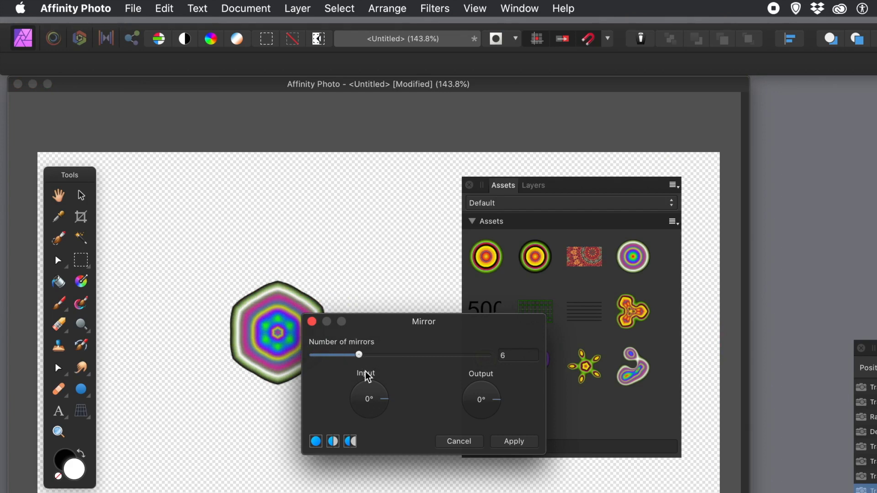
drag(376, 394, 376, 426)
drag(280, 349, 261, 344)
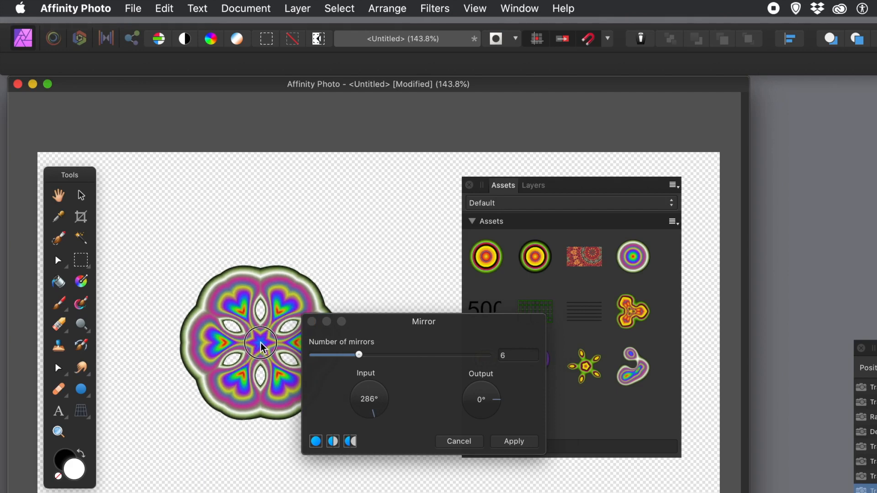
click(522, 445)
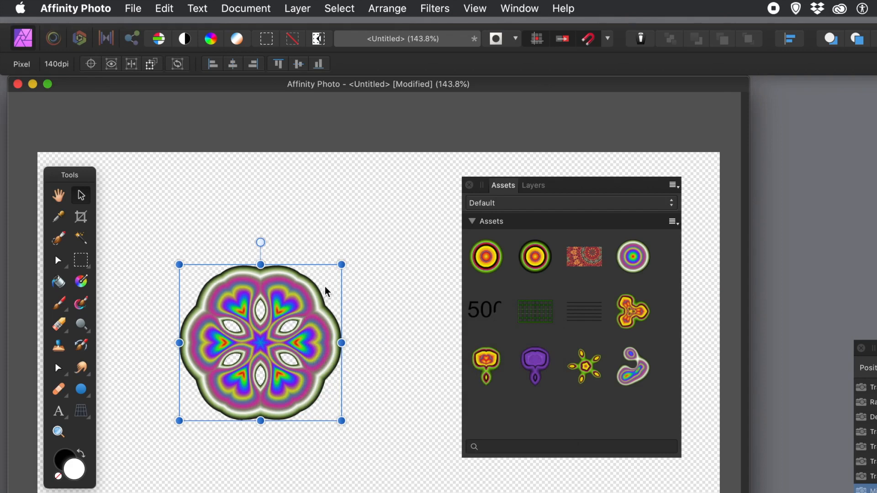
Step: Start a second Mirror filter on the flower with 3 mirrors and move the origin up and left of its centre
click(444, 8)
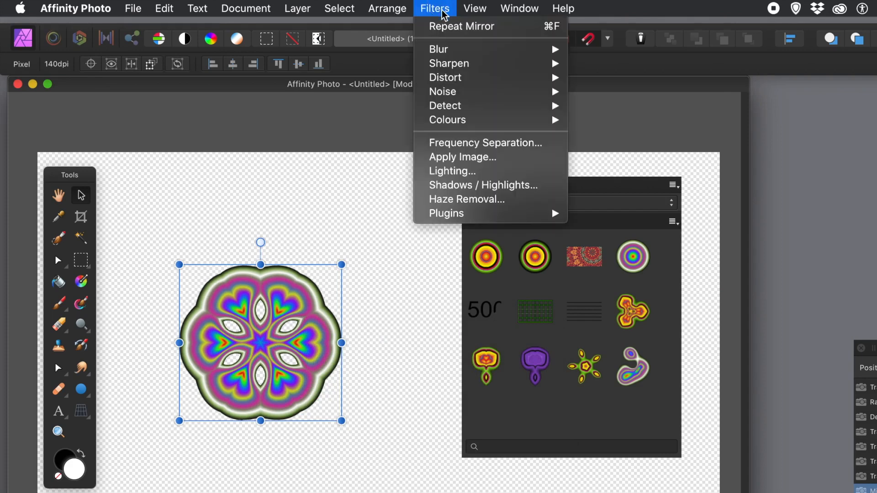
mouse_move(449, 77)
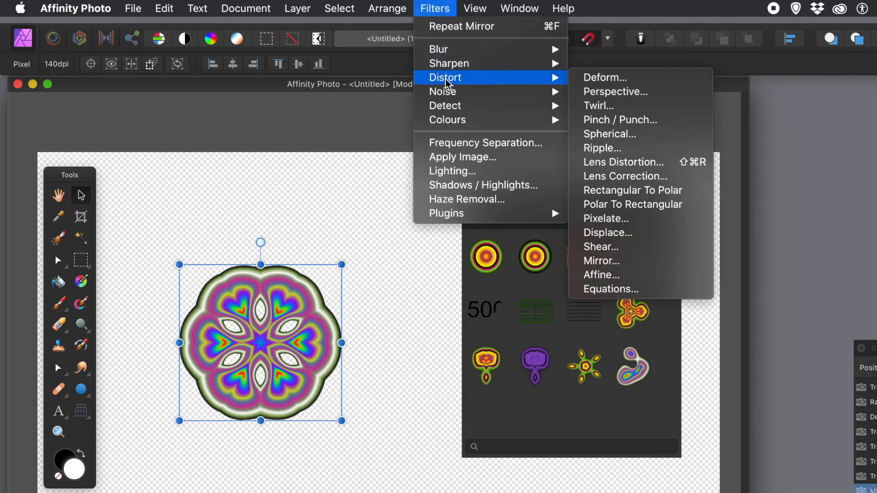
click(622, 266)
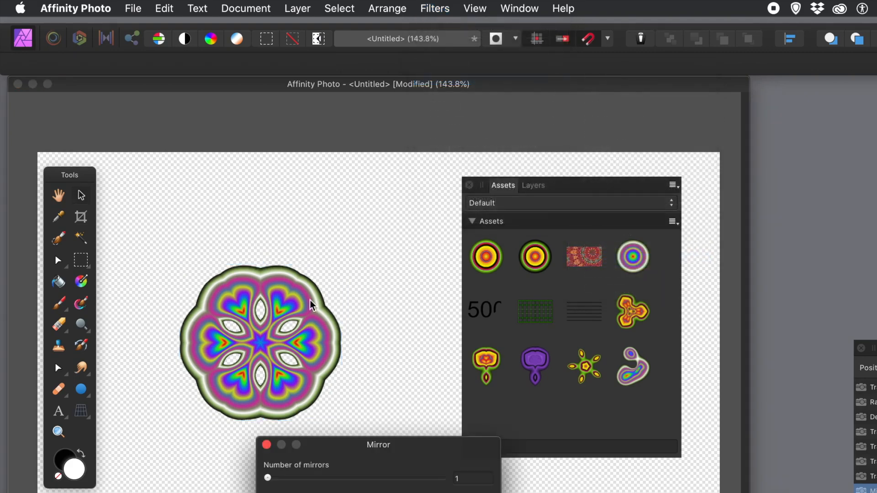
drag(278, 363, 287, 366)
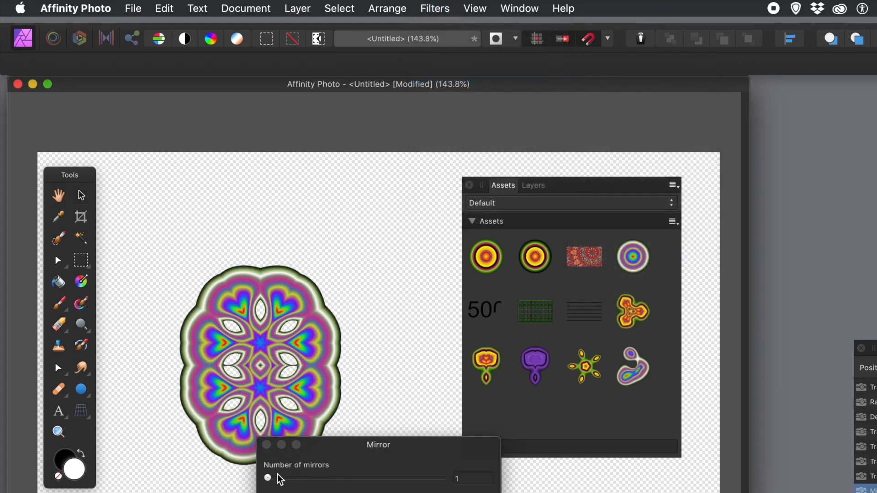
drag(268, 478, 294, 478)
drag(308, 388, 248, 320)
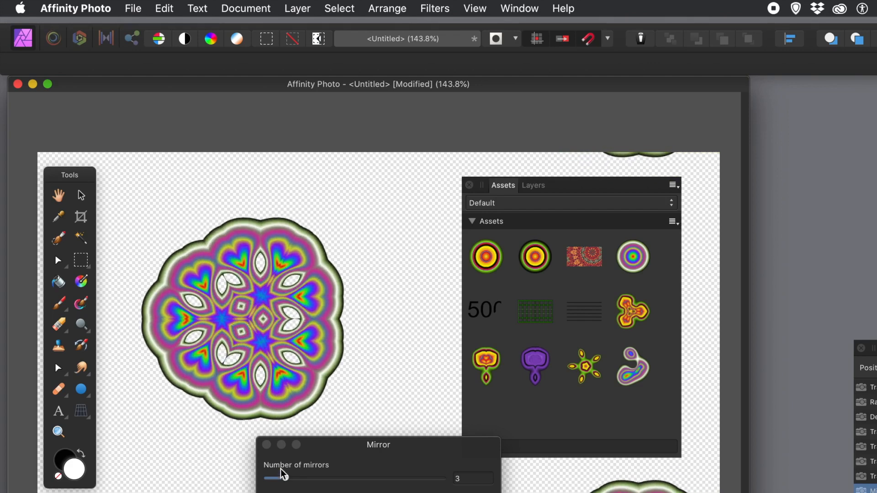
Step: Set 4 mirrors, adjust the origin to form a round mandala, apply the filter and move the result slightly right
drag(286, 479, 305, 483)
drag(251, 343, 222, 334)
mouse_move(355, 492)
mouse_down()
mouse_move(319, 483)
mouse_move(368, 492)
mouse_up()
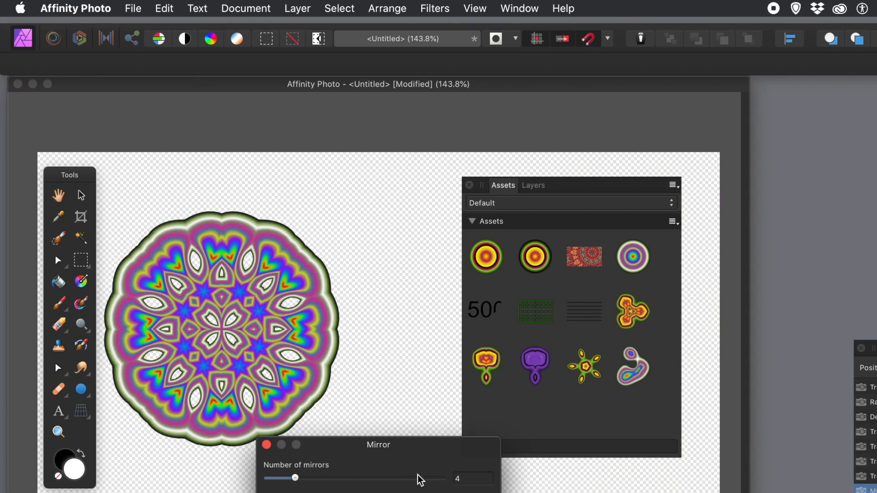
key(Return)
drag(219, 254, 285, 253)
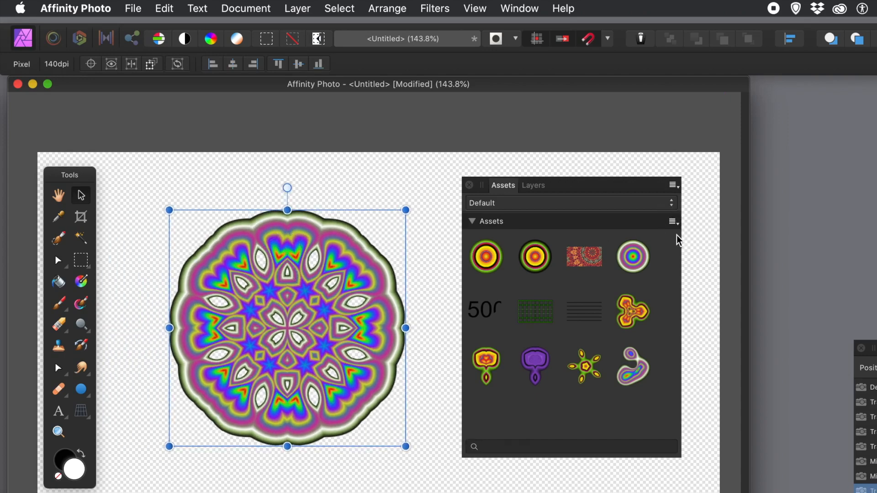
Step: Add the finished mandala to the Assets category as a reusable asset and delete it from the canvas
click(675, 224)
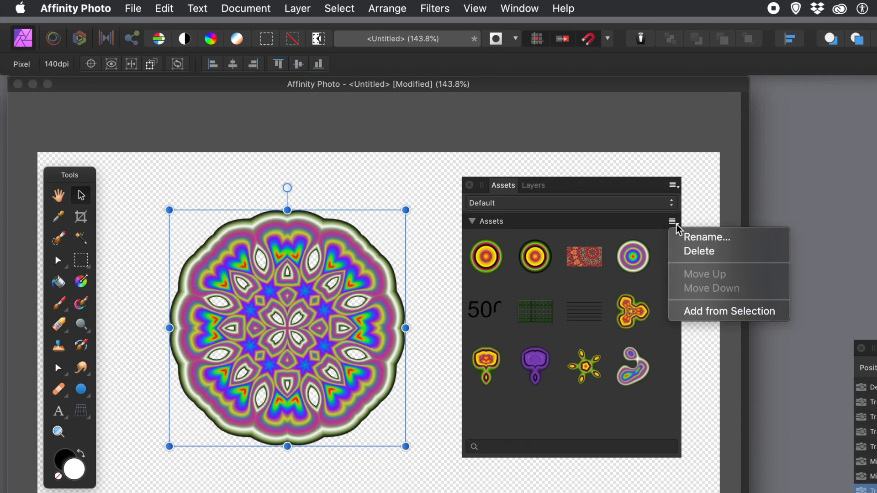
click(730, 313)
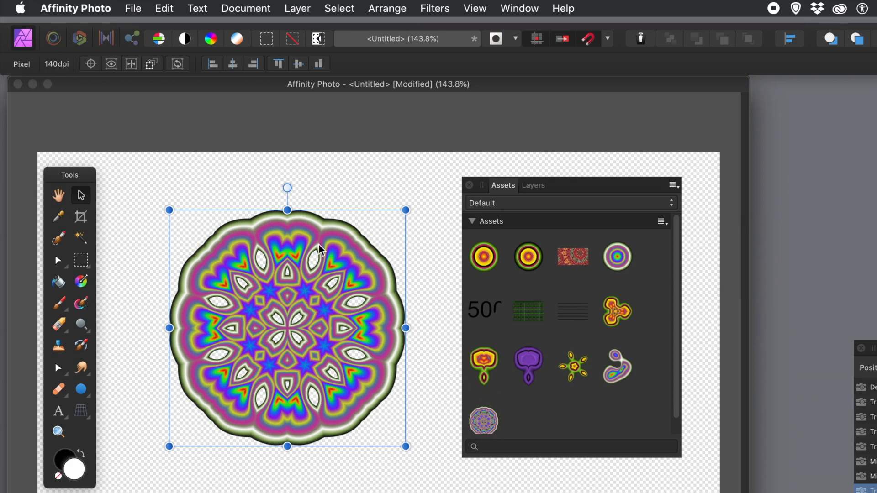
key(Delete)
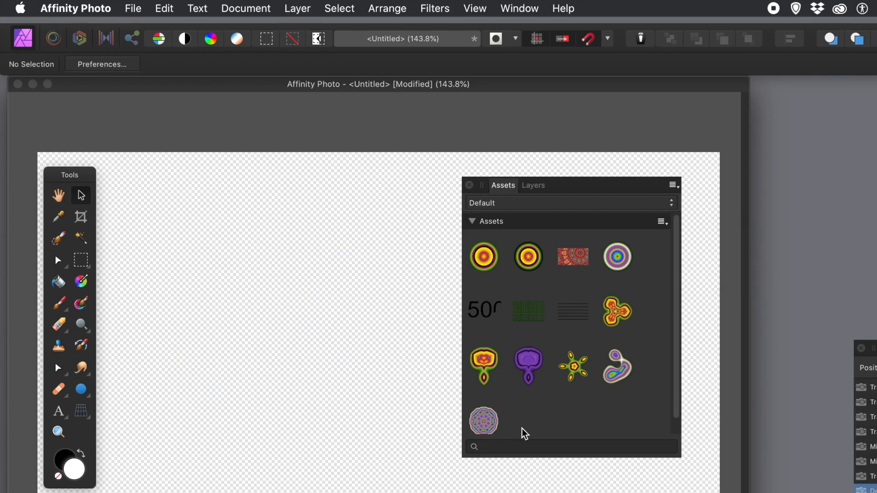
Step: Place the saved mandala and the purple-white blob asset on the canvas, shrinking the blob and moving it over the mandala
drag(492, 423, 255, 357)
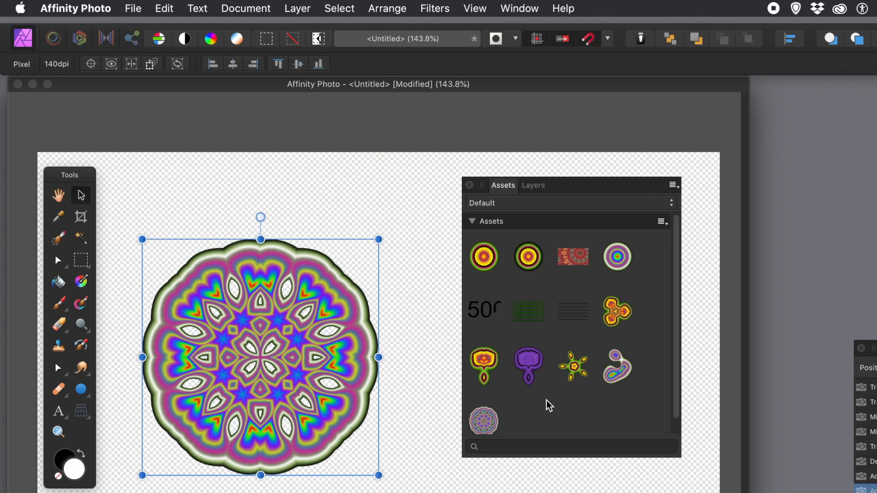
drag(618, 372, 383, 358)
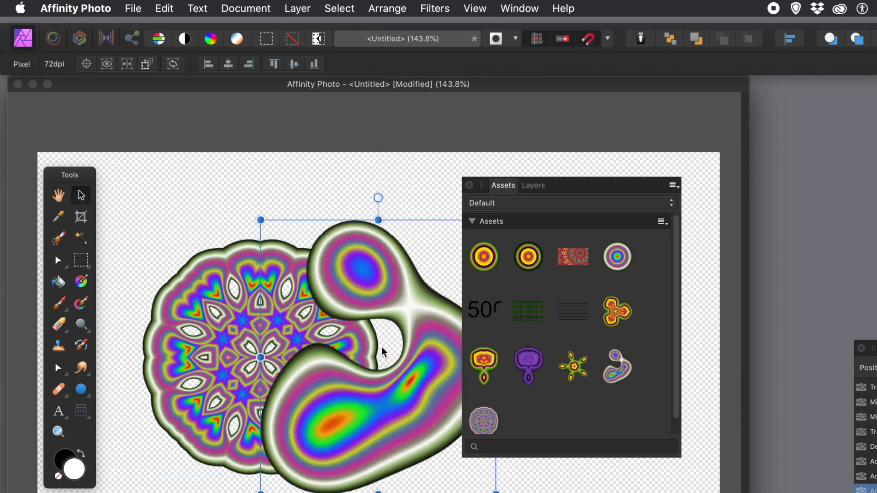
drag(261, 220, 386, 323)
drag(433, 406, 327, 364)
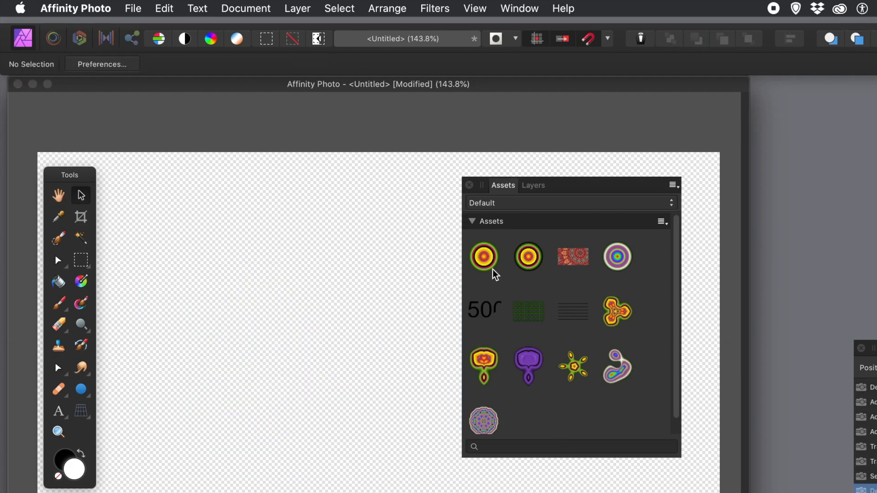
Step: Place the green-edged concentric circle asset on the empty canvas, shrink it to a small circle and reposition it
drag(478, 259, 260, 351)
drag(104, 188, 305, 371)
drag(372, 447, 234, 335)
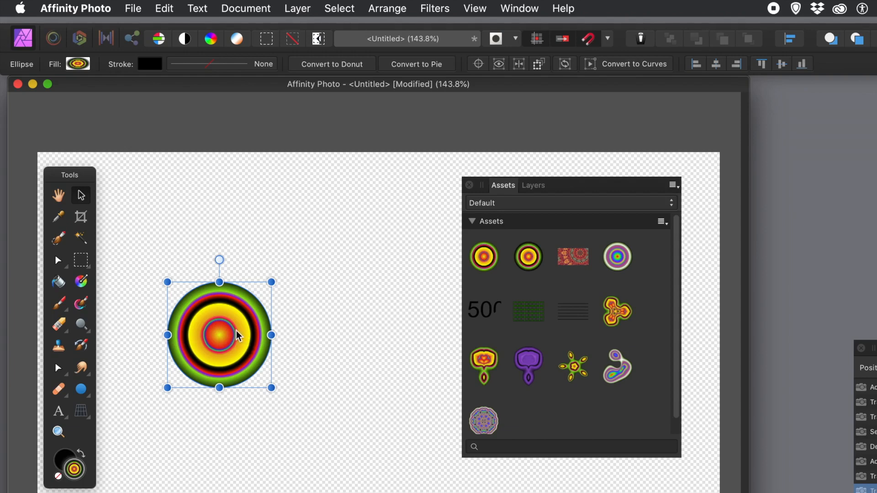
Step: Duplicate the small circle into an overlapping cluster of four and shrink the lower-left copy
drag(234, 335, 213, 425)
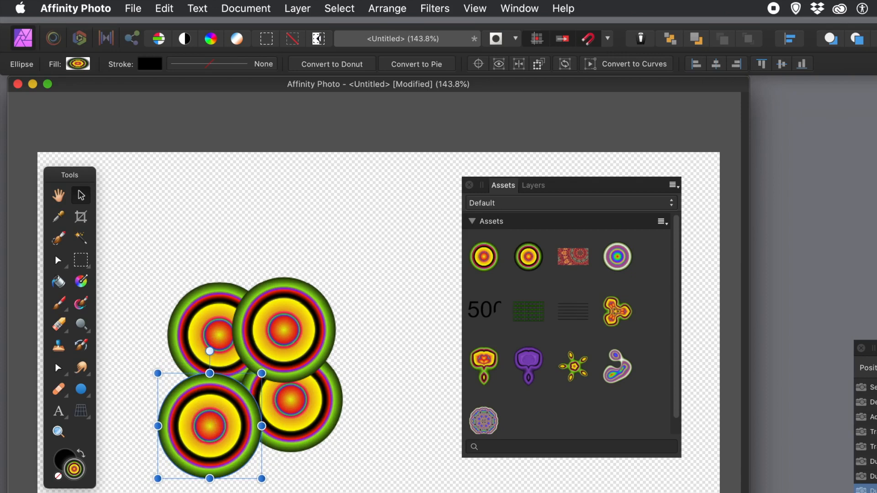
drag(261, 479, 224, 412)
click(392, 399)
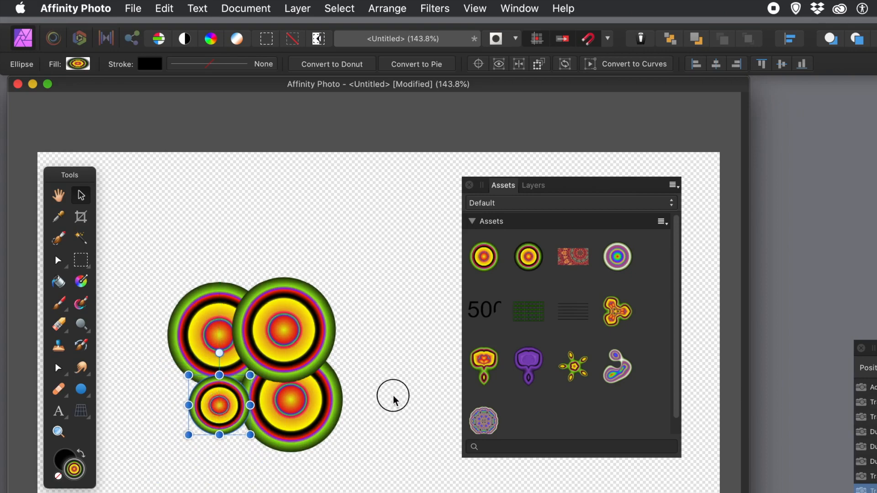
Step: Select all four circles and group their layers
drag(135, 223, 395, 489)
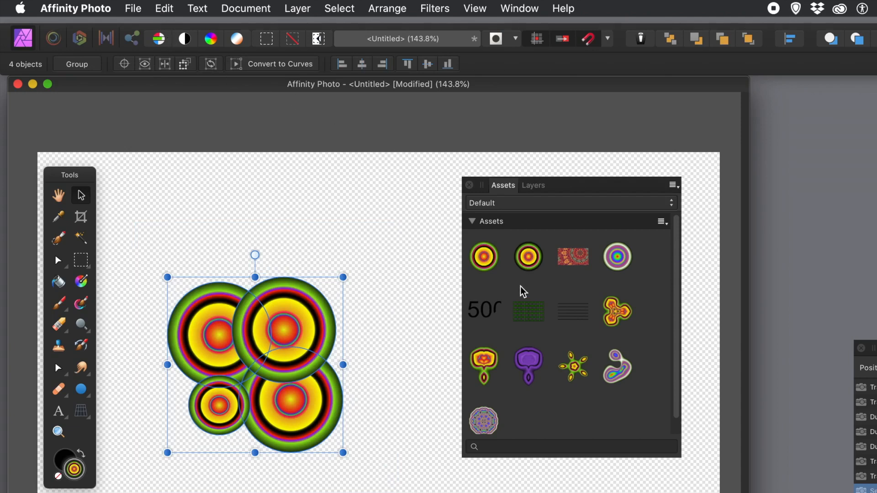
click(662, 222)
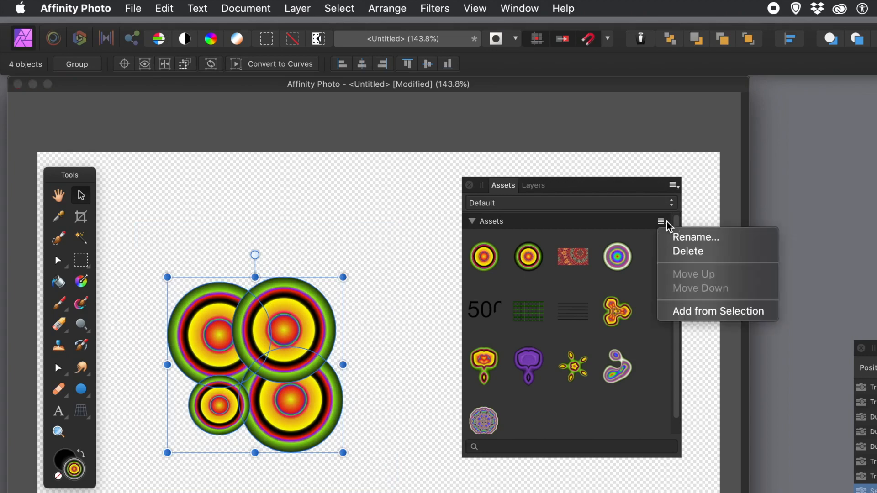
click(718, 318)
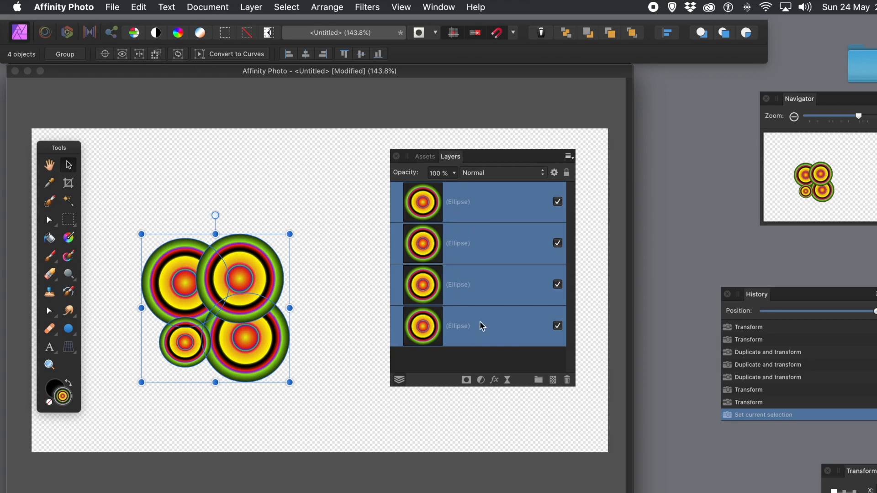
right_click(476, 203)
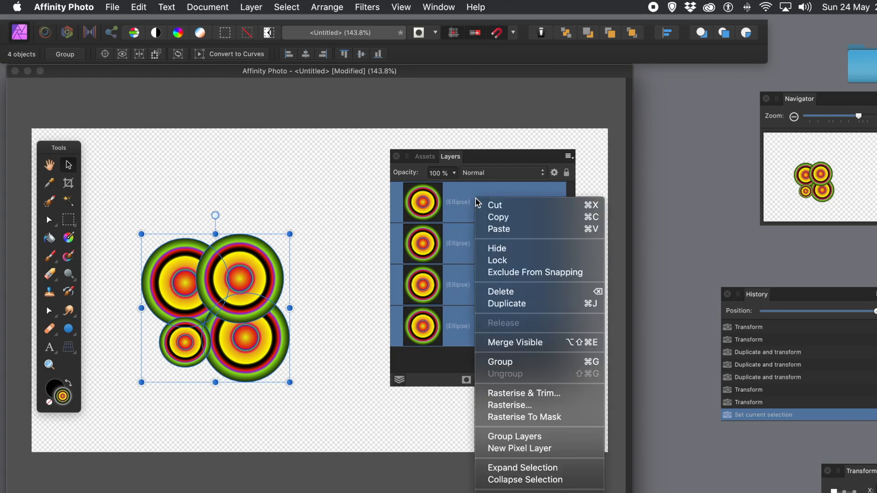
click(515, 367)
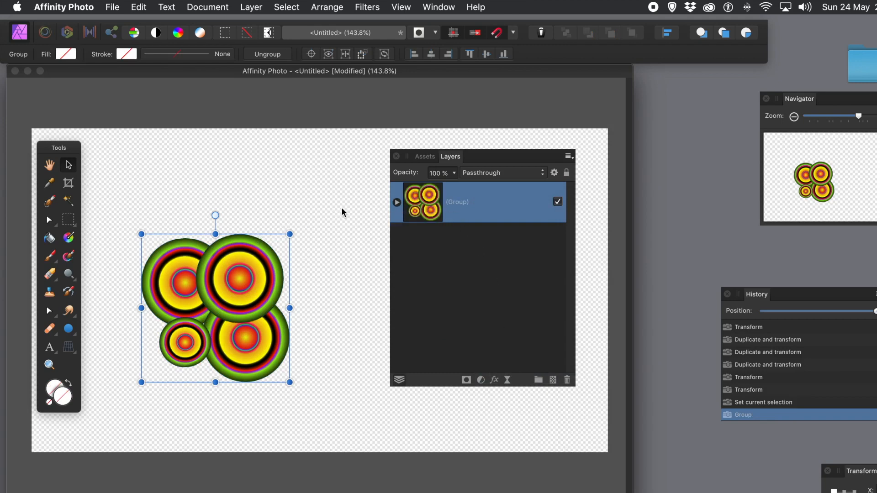
Step: Add the grouped circle cluster to the Assets category as a reusable asset
click(425, 156)
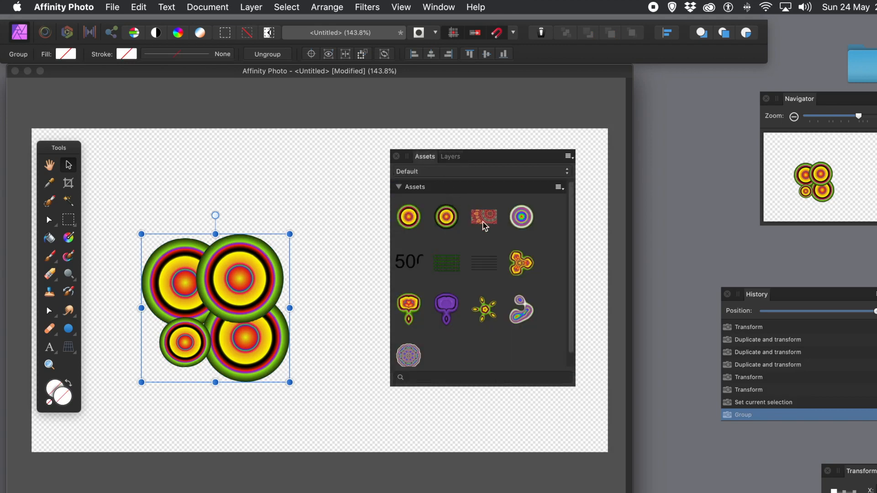
click(562, 188)
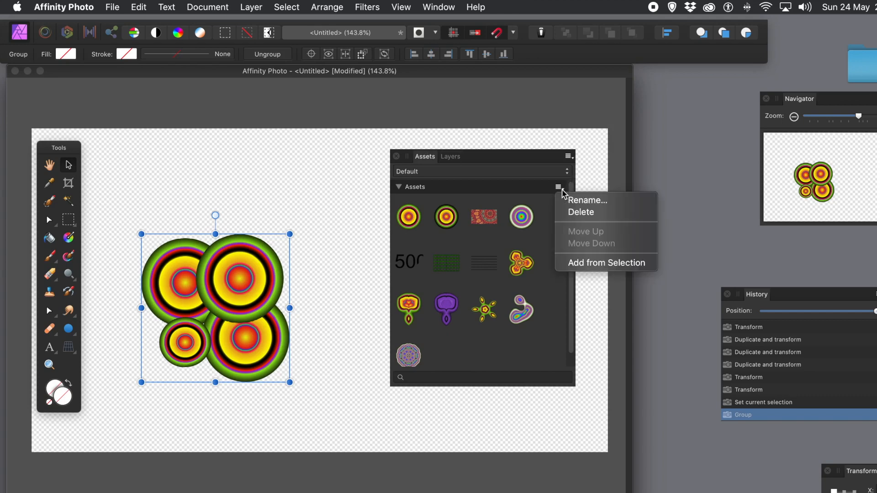
click(595, 264)
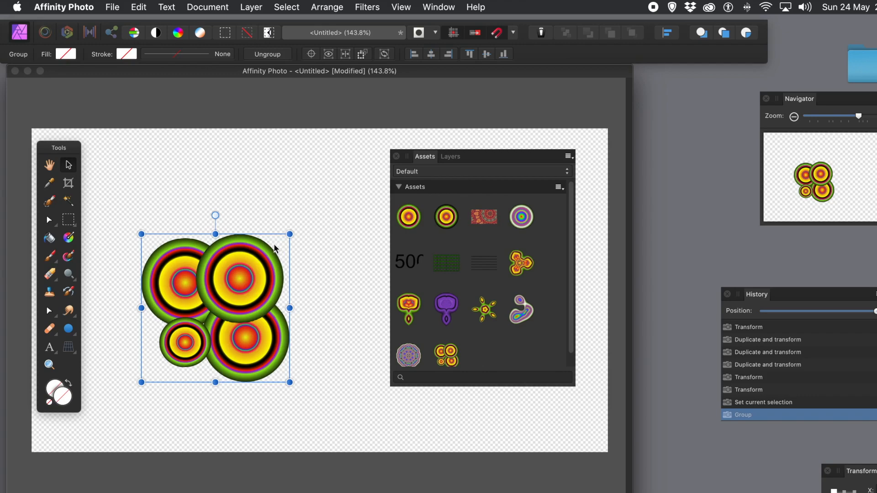
Step: Shrink the circle group, start the Mirror filter on it and place the mirror origin near its lower circles
drag(138, 233, 209, 277)
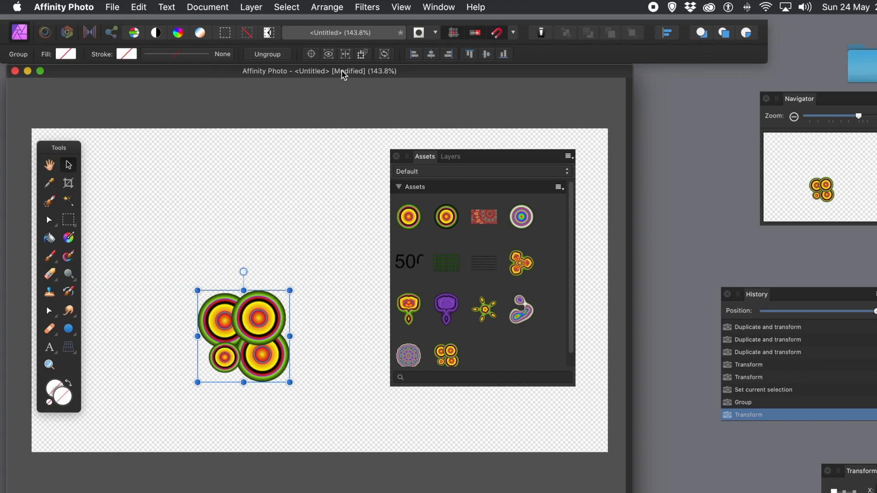
click(368, 7)
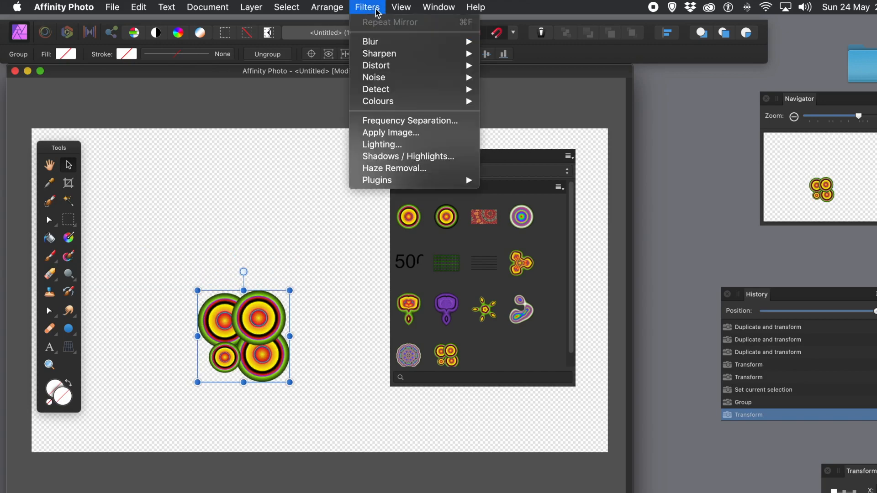
mouse_move(372, 65)
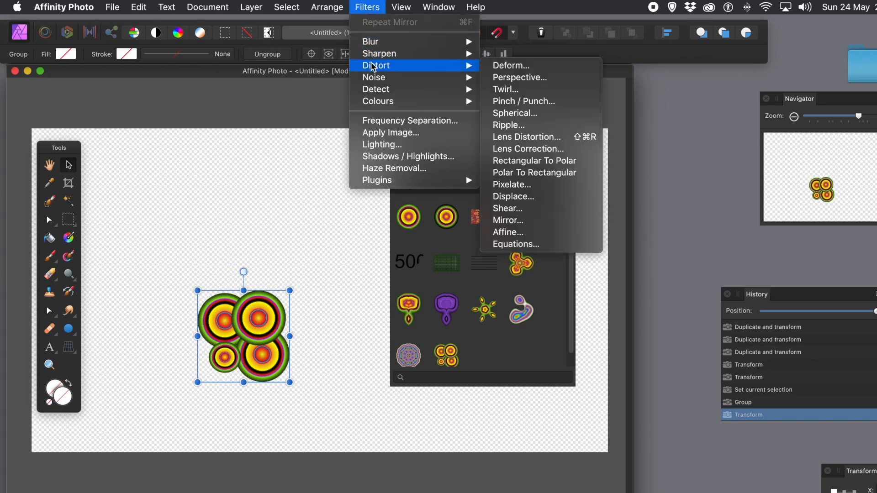
click(516, 226)
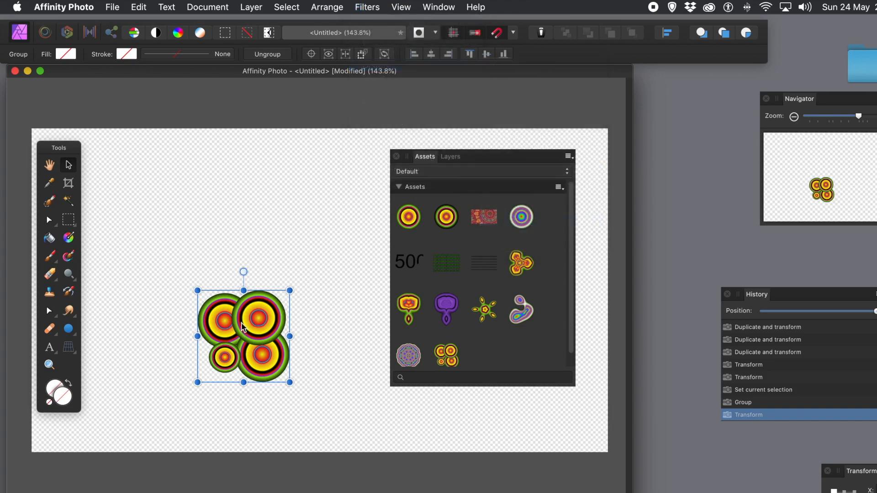
drag(291, 384, 410, 242)
drag(245, 333, 212, 361)
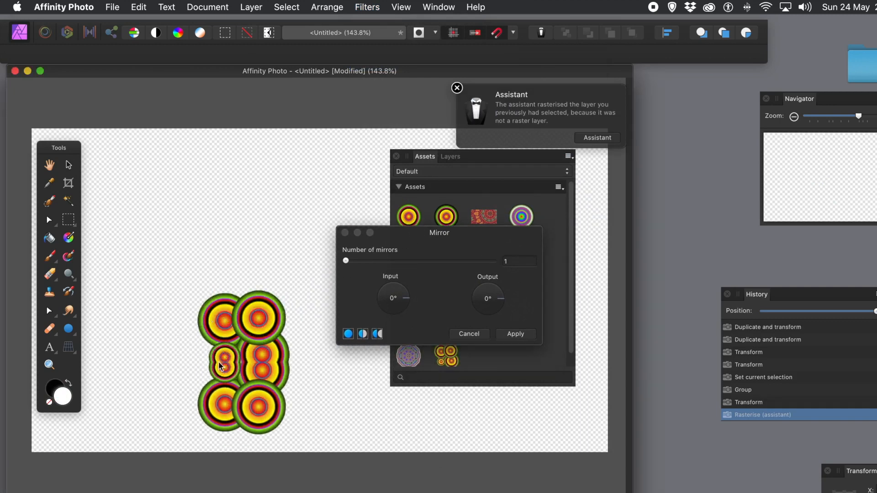
Step: Set 3 mirrors with an input angle of 315°, shift the origin to form a three-sided design, and apply the filter
drag(346, 263, 360, 261)
drag(258, 186, 243, 305)
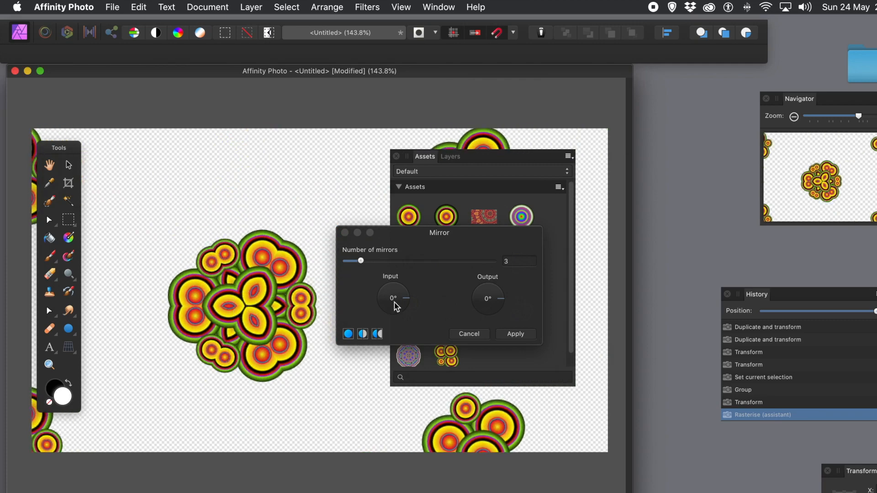
drag(405, 304, 404, 309)
mouse_move(229, 301)
mouse_down()
mouse_move(245, 307)
mouse_move(274, 294)
mouse_move(196, 274)
mouse_move(216, 279)
mouse_move(202, 275)
mouse_move(229, 300)
mouse_up()
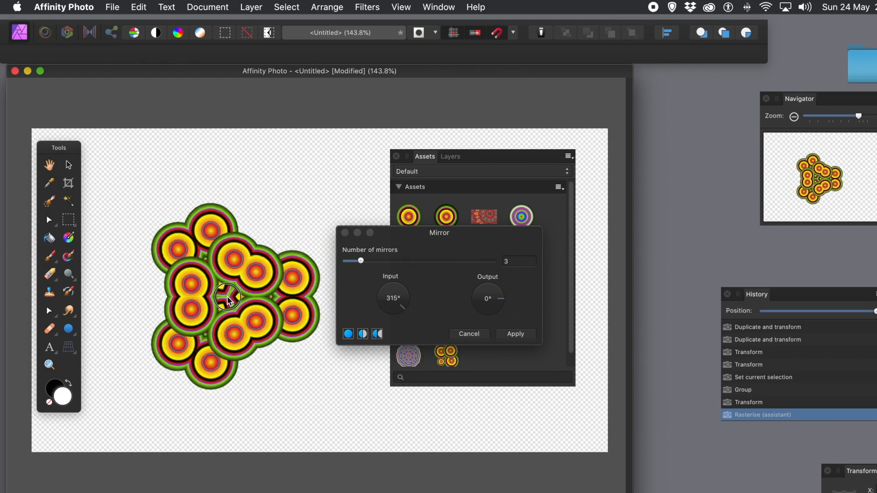
click(521, 336)
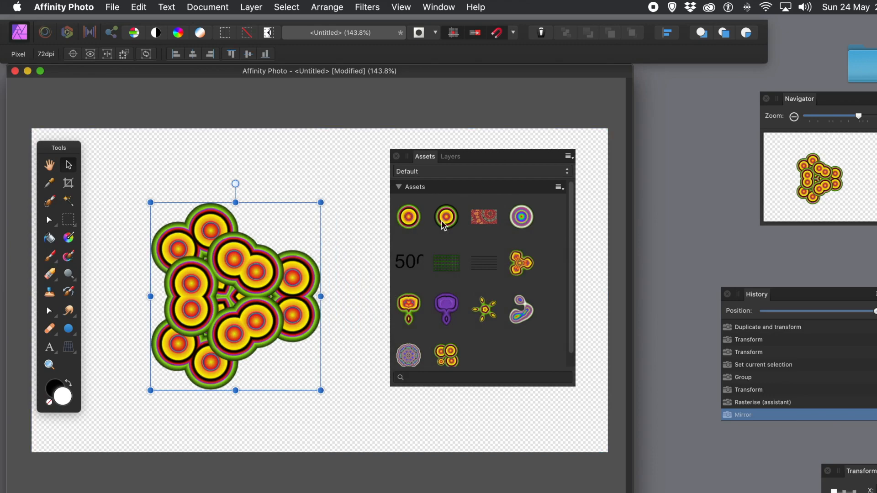
Step: Save the mirrored three-sided design as an asset and delete it from the canvas
click(559, 188)
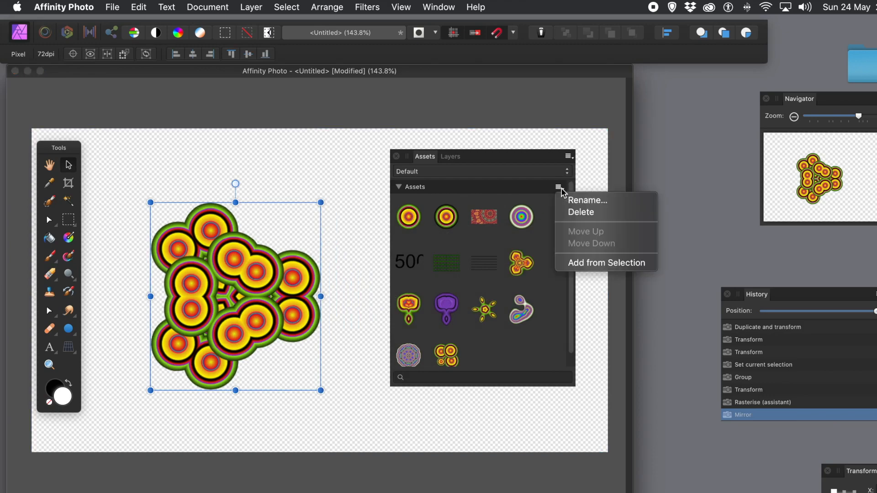
click(594, 264)
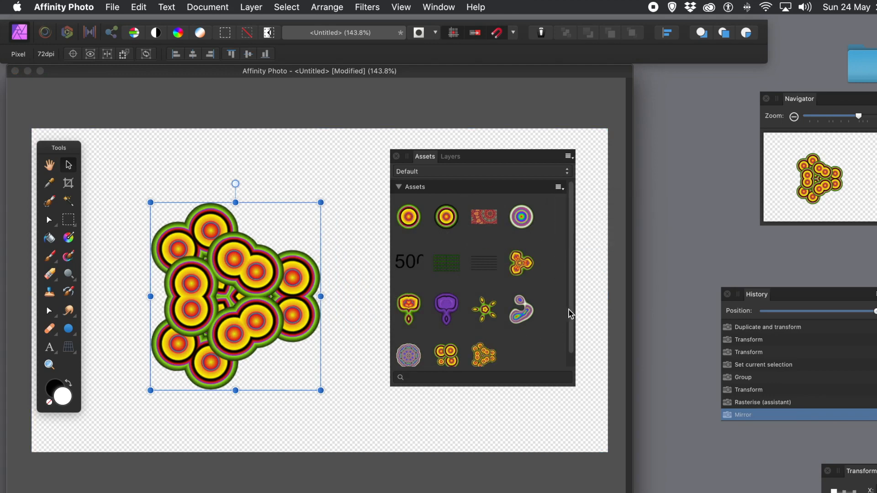
scroll(570, 314, down, 2)
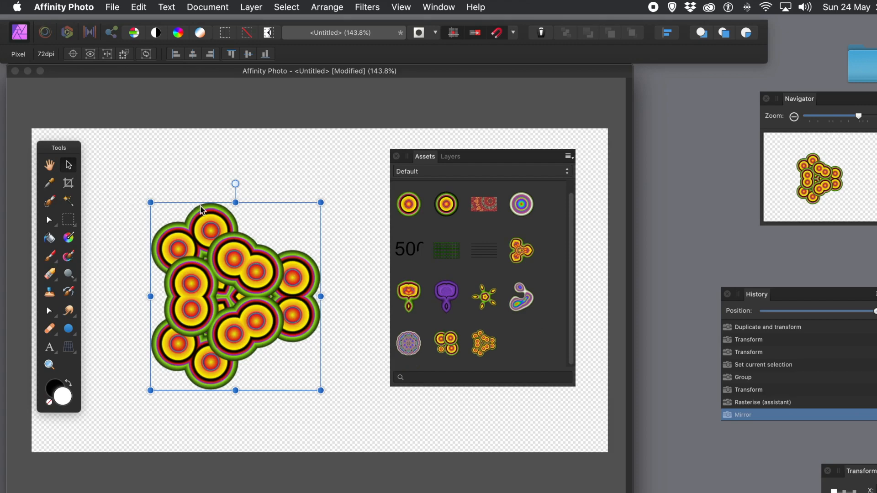
key(Delete)
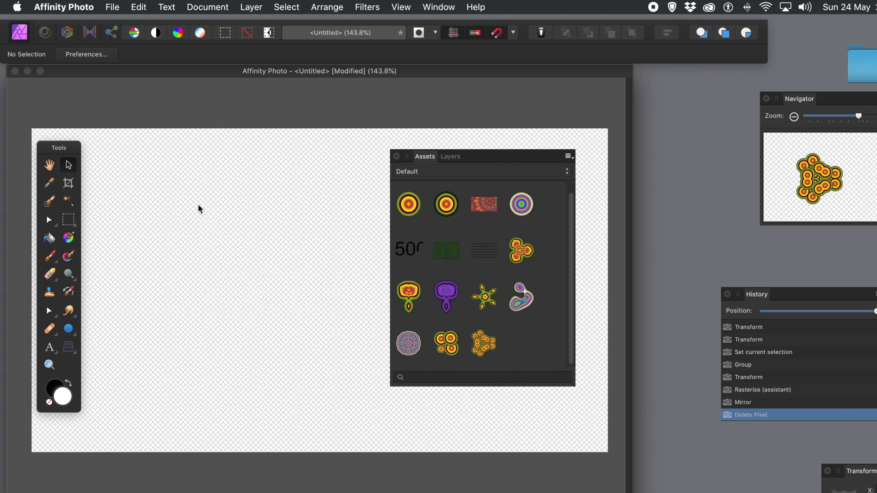
Step: Place the green-edged concentric circle asset on the canvas at full size and add a live Twirl filter layer to it
drag(413, 213, 228, 289)
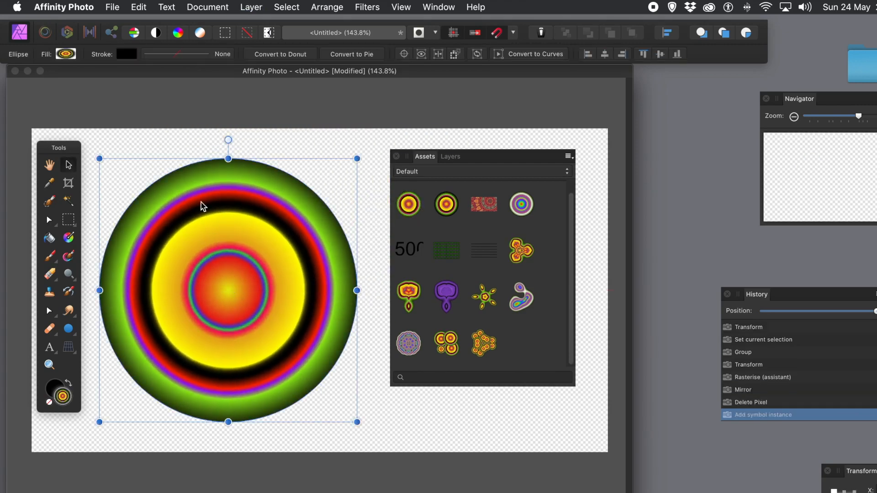
click(251, 7)
mouse_move(282, 152)
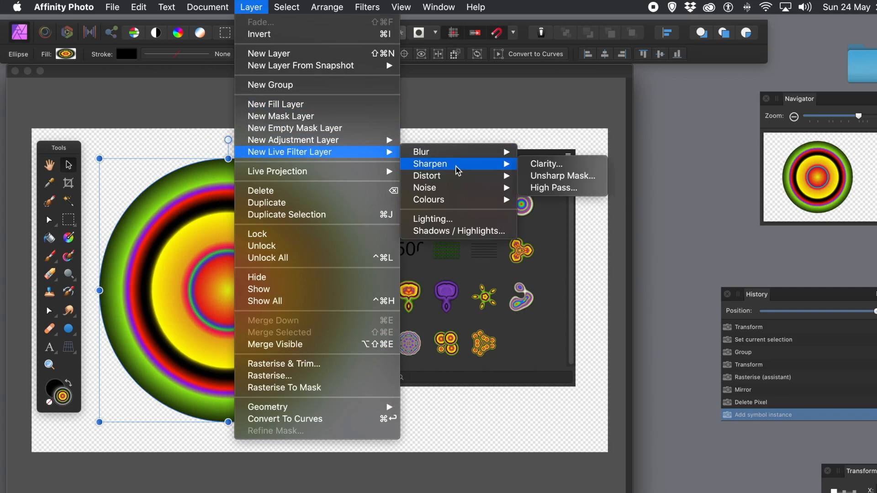
mouse_move(453, 178)
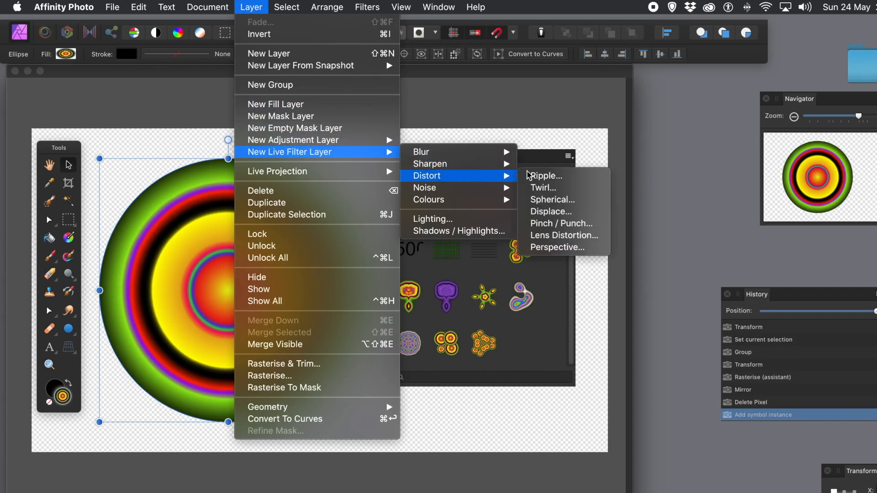
click(552, 187)
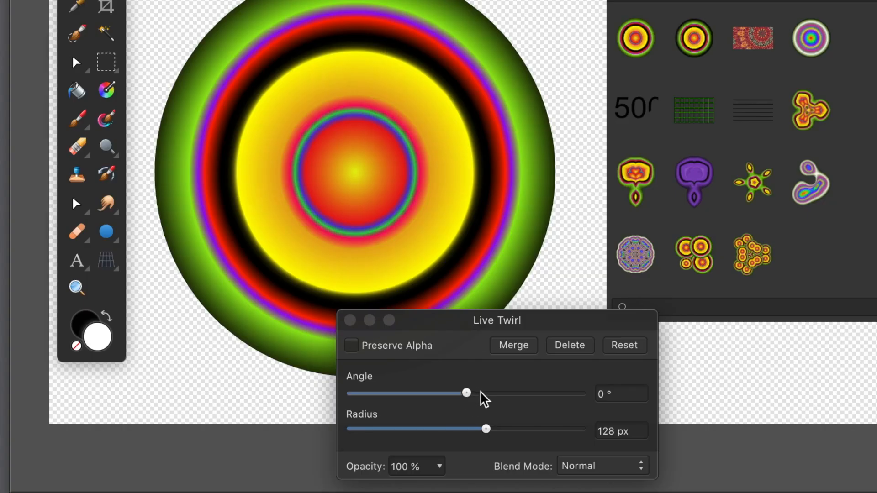
Step: Set the twirl angle to 404.5° and radius to 311.7 px, and move its centre to the circle's lower right
drag(481, 392, 531, 394)
drag(487, 429, 527, 429)
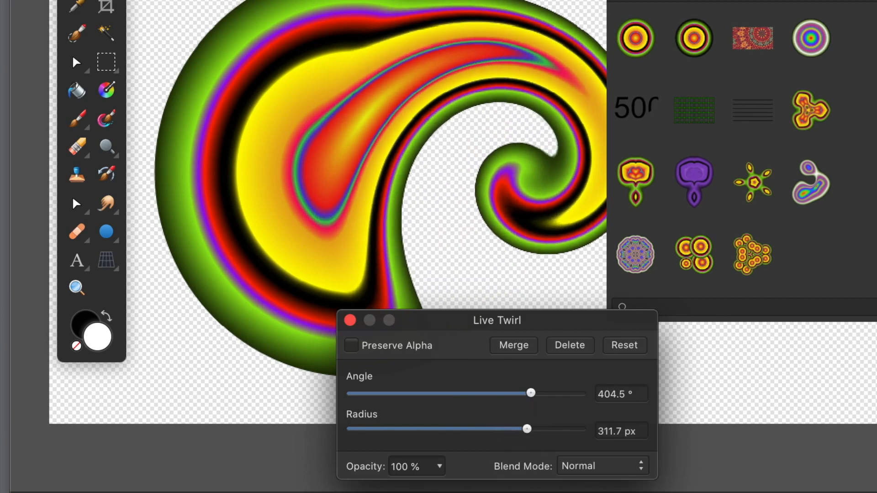
click(359, 167)
drag(356, 160, 524, 234)
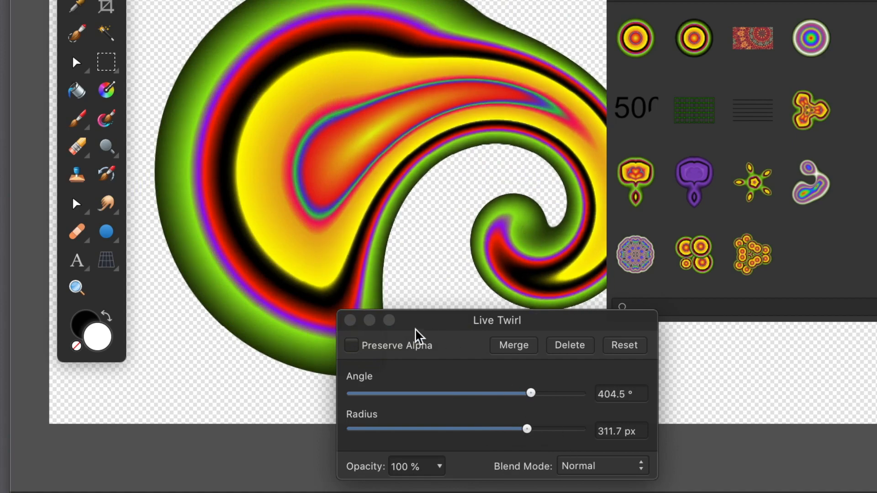
Step: Finish the twirl settings and add a Recolour adjustment layer above the twirled circle, keeping hue 0° and saturation 100%
click(350, 320)
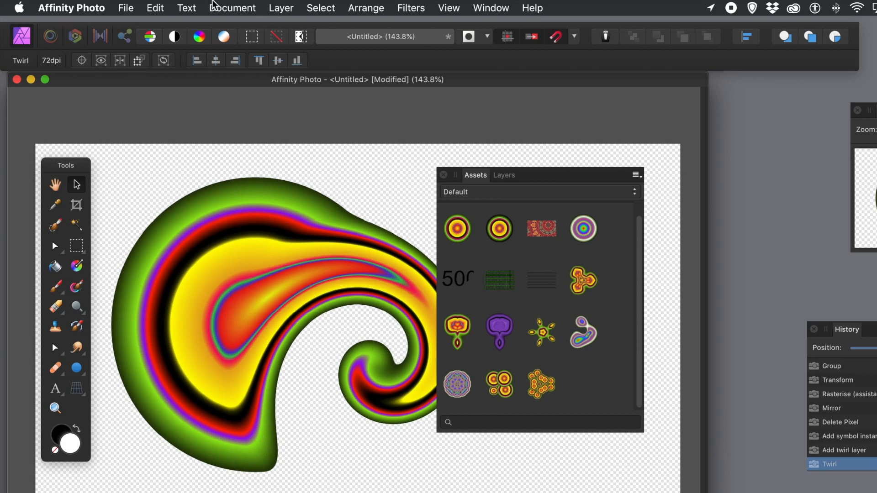
click(282, 9)
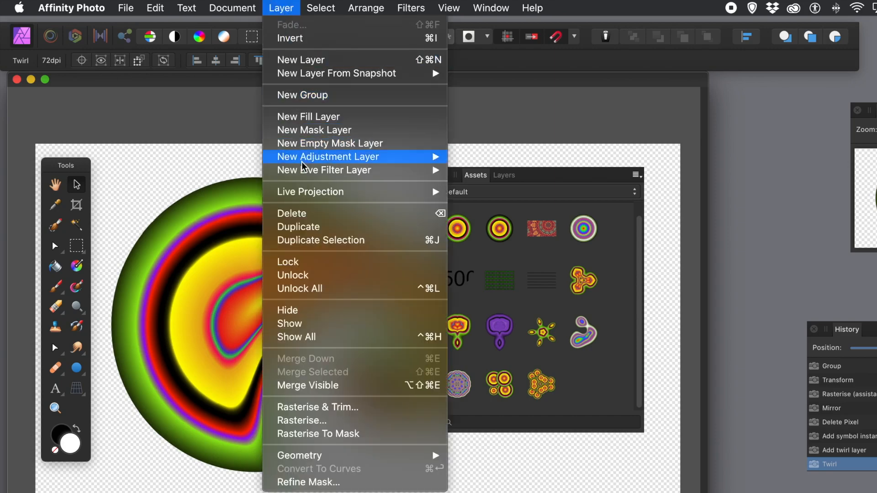
mouse_move(304, 163)
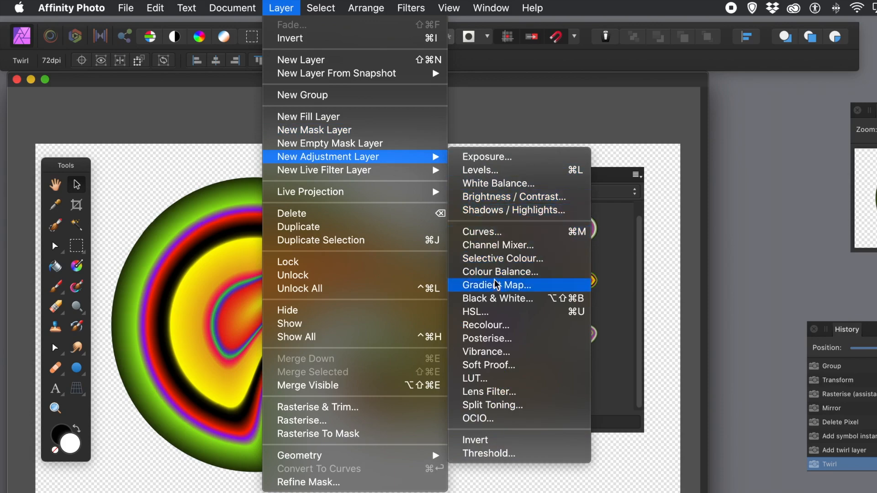
click(502, 329)
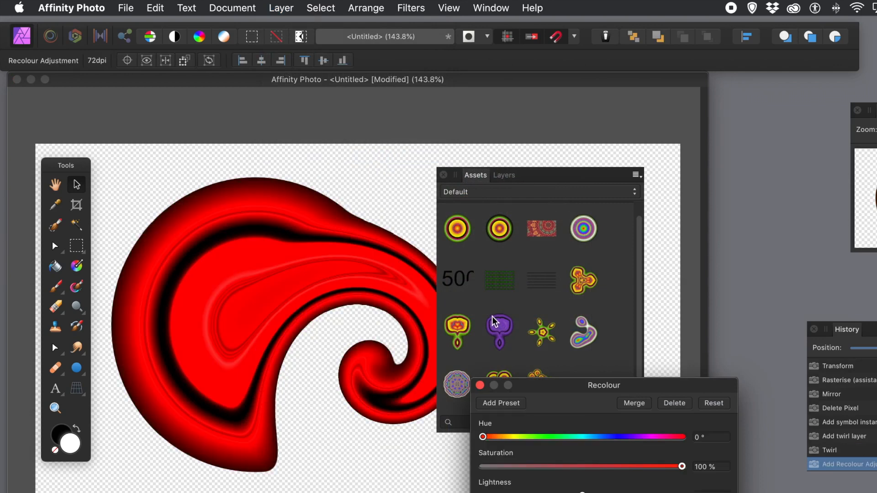
drag(568, 390, 463, 344)
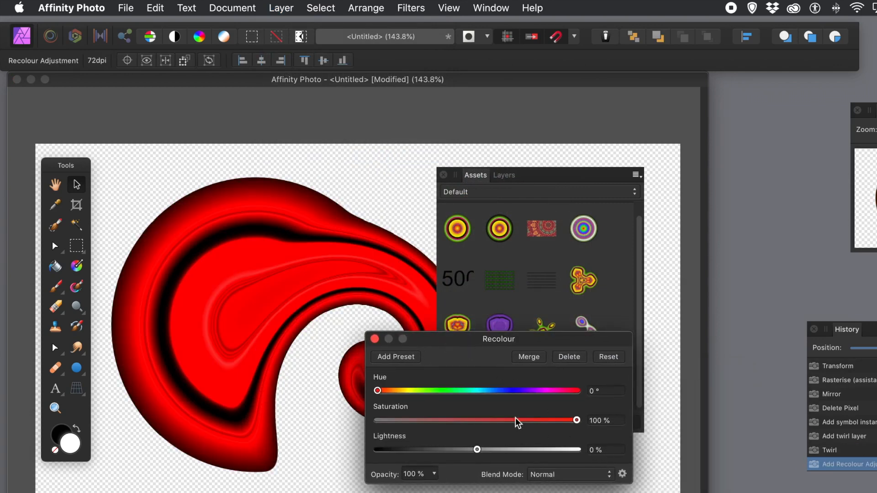
click(375, 339)
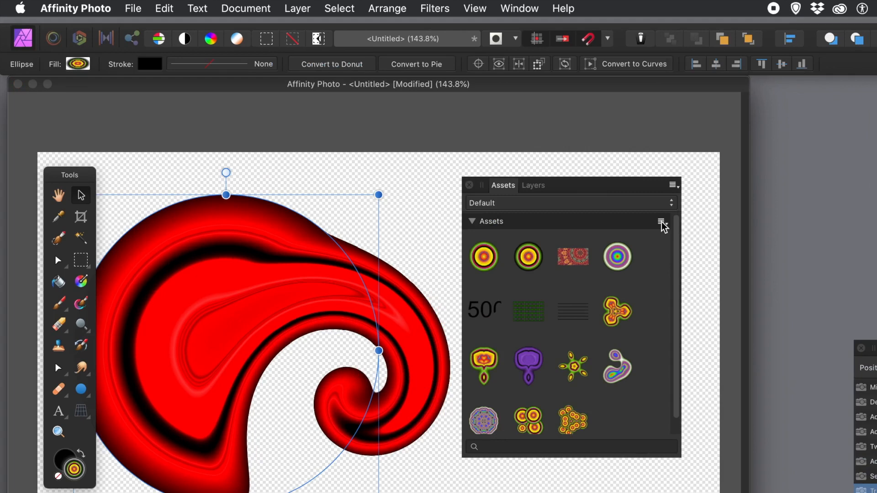
Step: Save the selected twirled ellipse as an asset and make the asset list taller
click(625, 209)
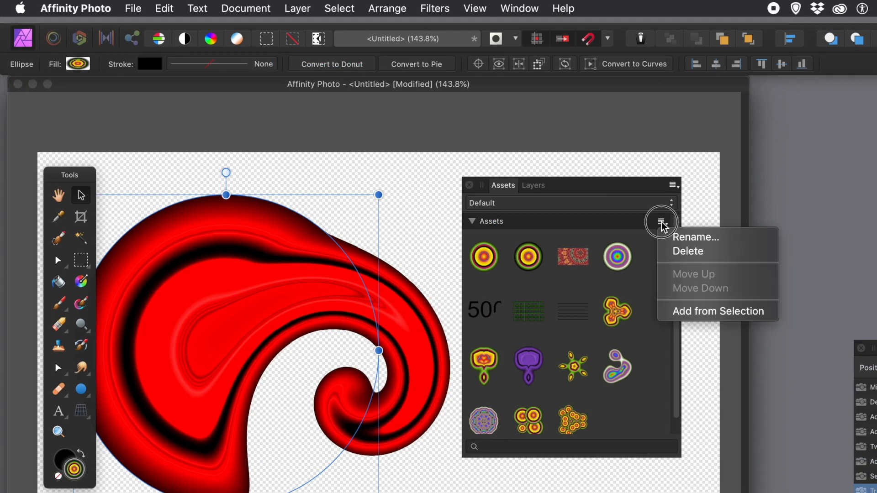
click(700, 314)
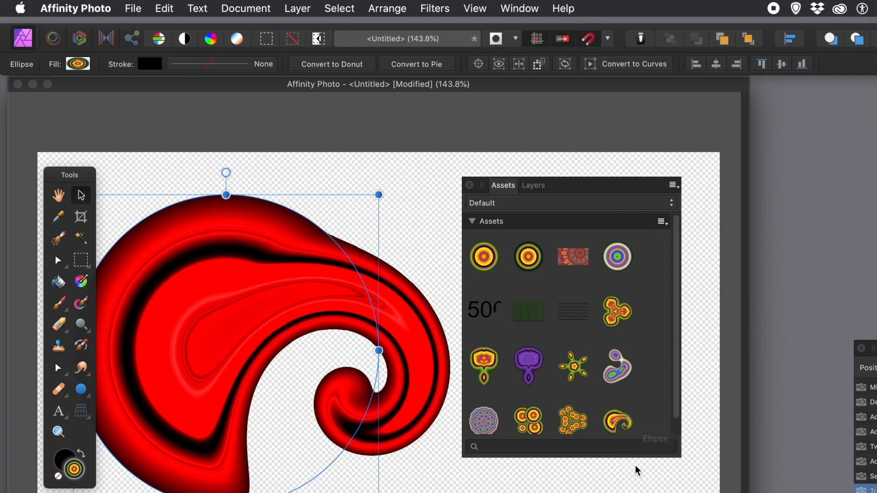
drag(635, 457, 635, 492)
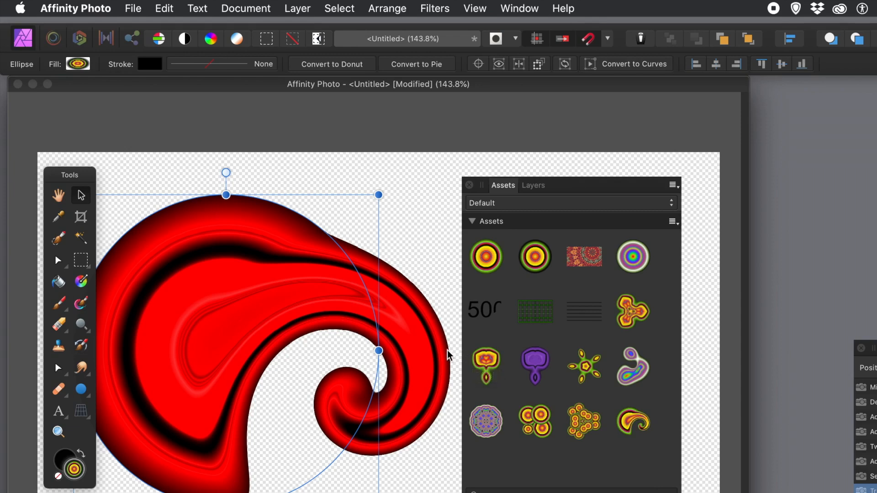
click(296, 9)
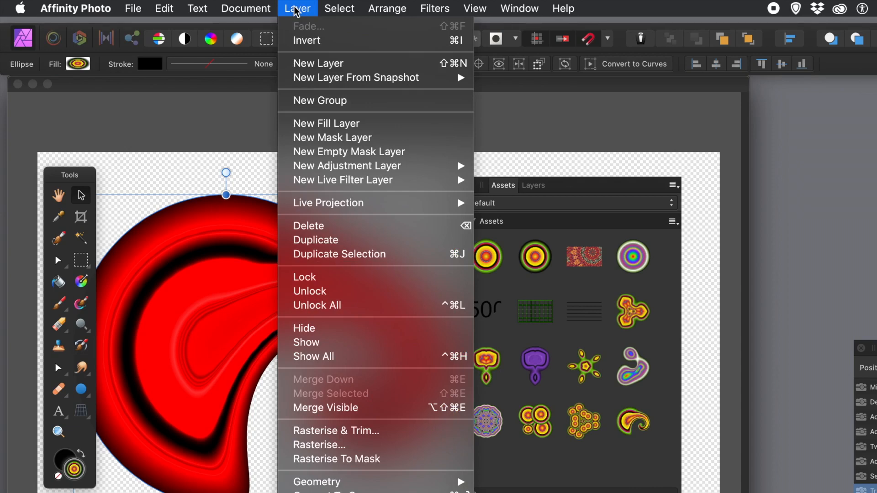
mouse_move(340, 8)
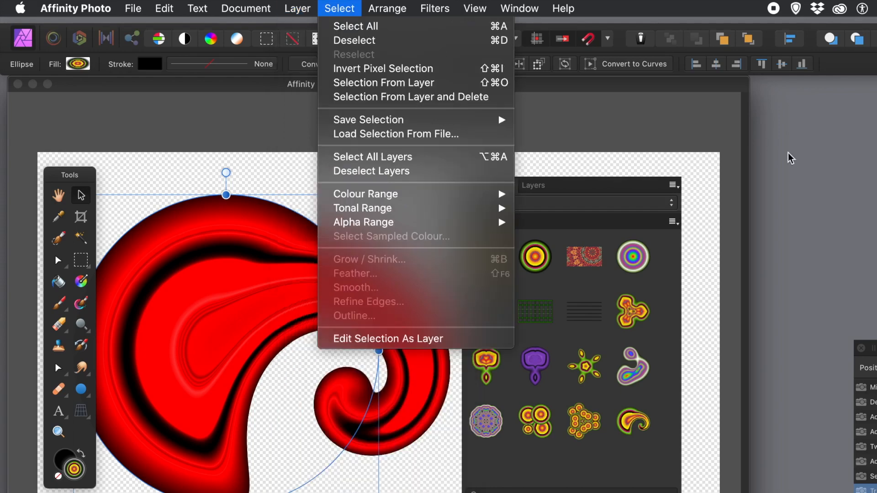
click(606, 189)
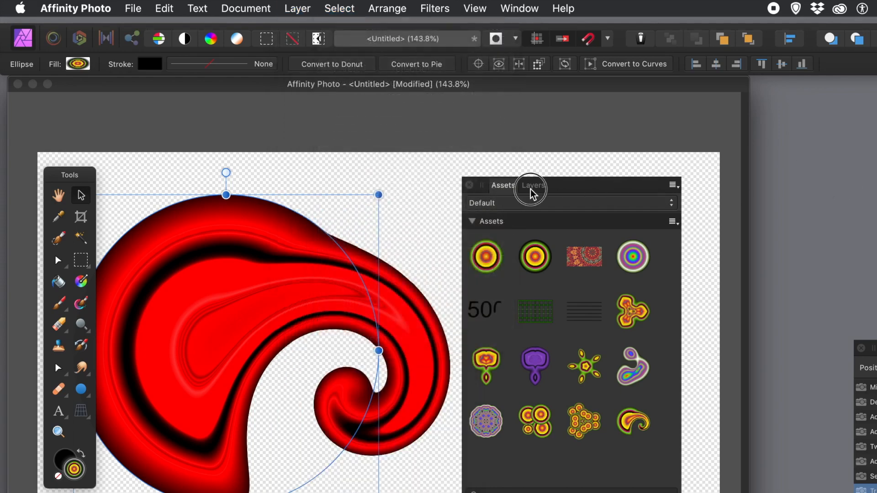
Step: Select the Recolour adjustment and the twirled ellipse layers and merge the visible artwork into a new pixel layer
click(530, 189)
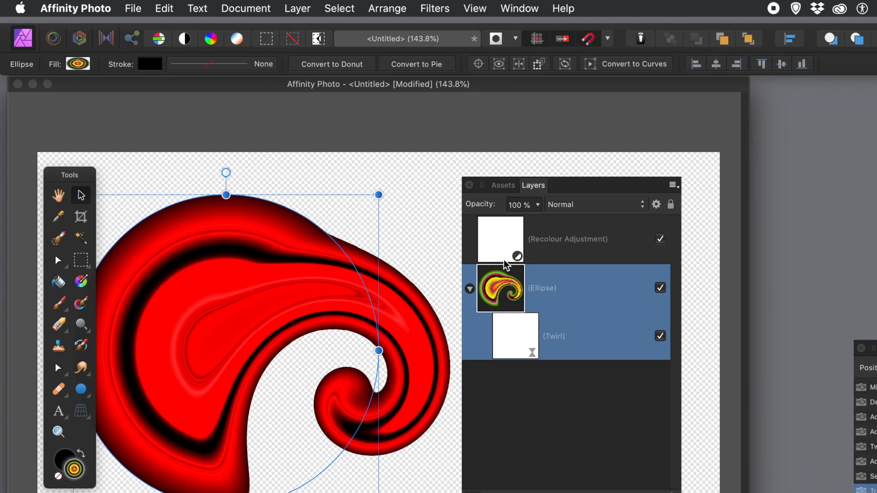
click(505, 237)
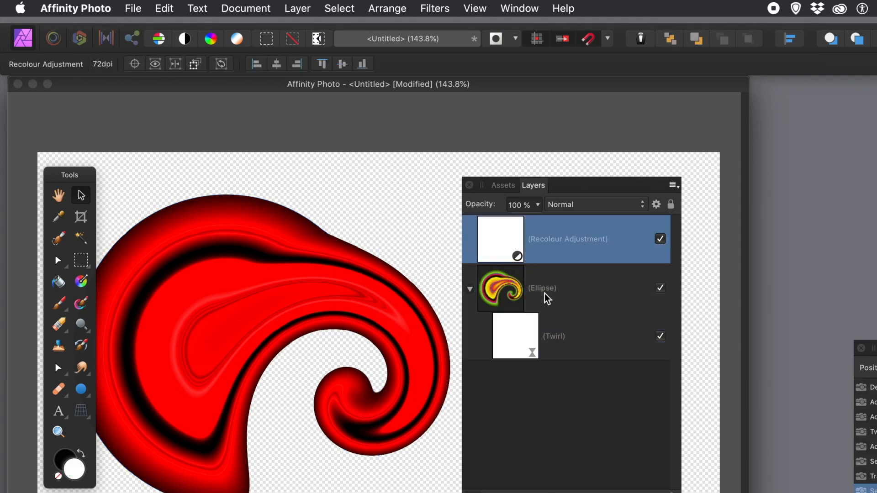
shift+click(552, 290)
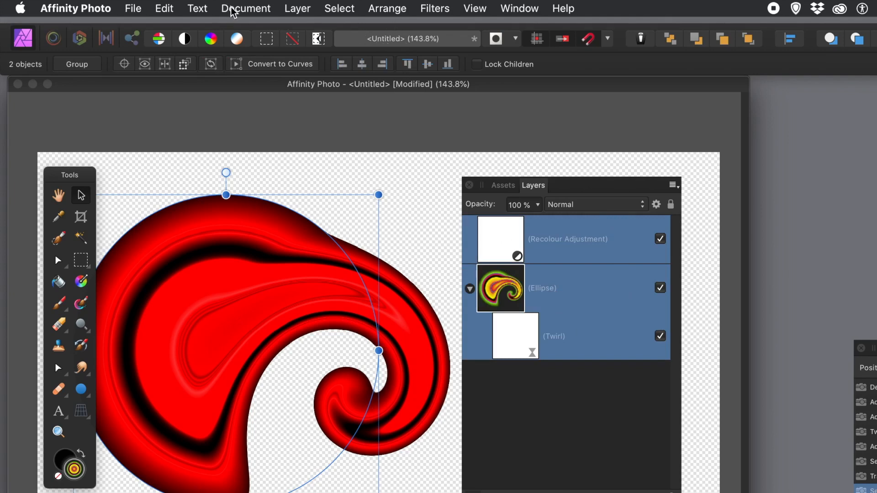
click(290, 10)
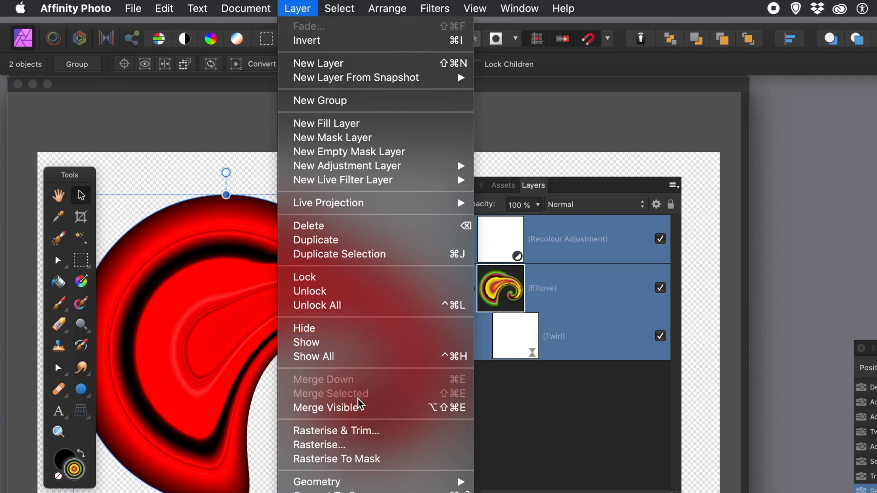
click(348, 408)
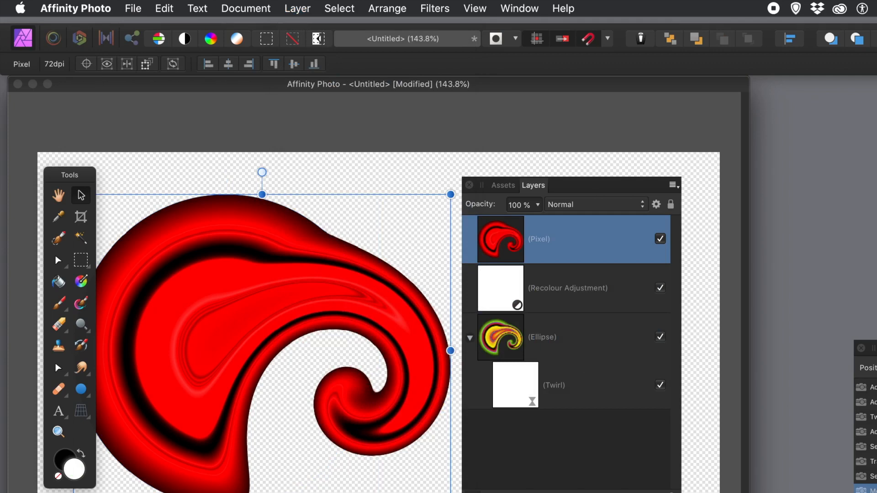
Step: Select the merged red swirl pixel layer on the canvas and save it as an asset
click(563, 456)
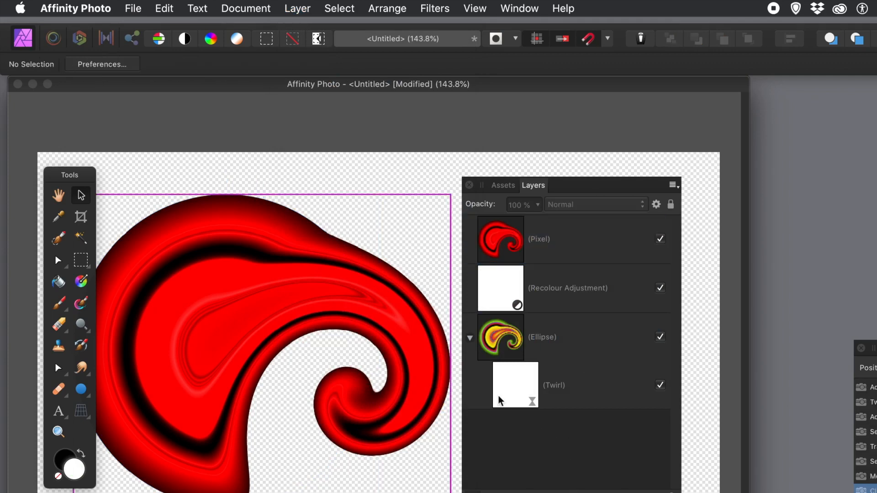
click(368, 301)
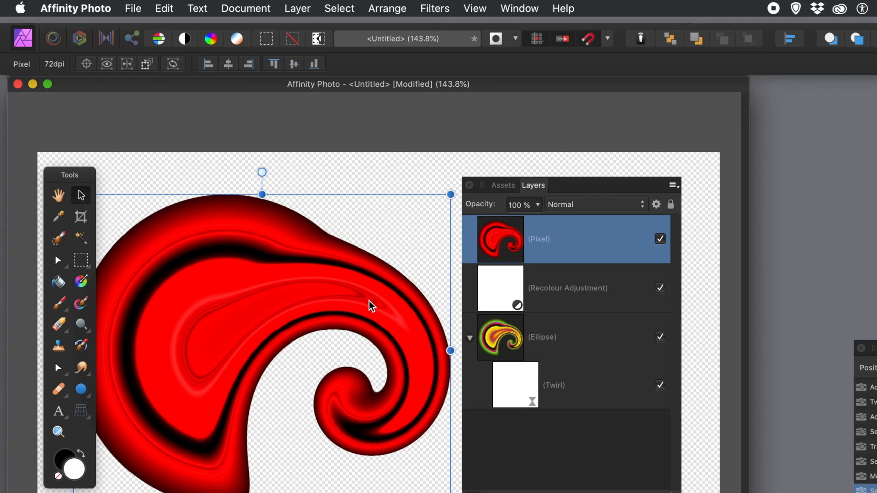
click(507, 186)
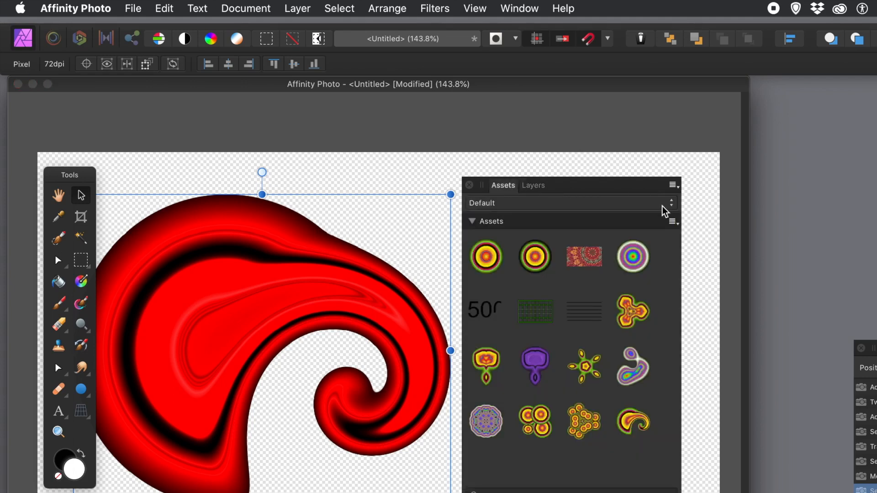
click(673, 224)
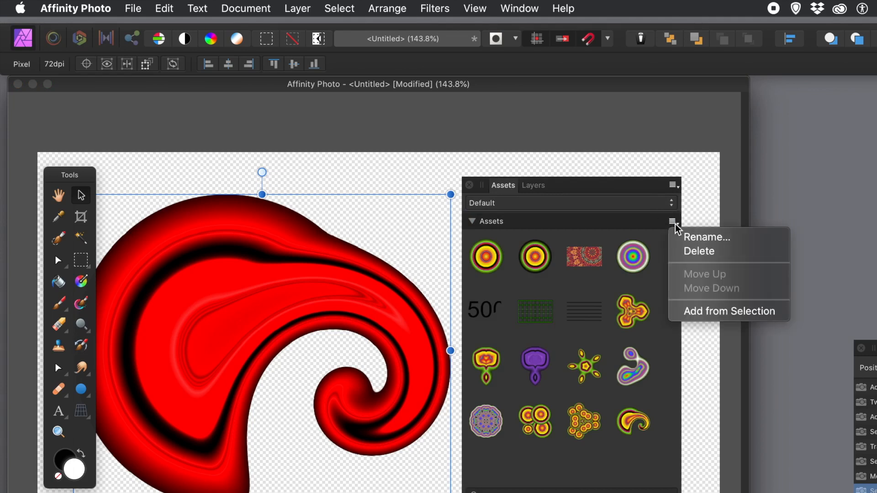
click(707, 312)
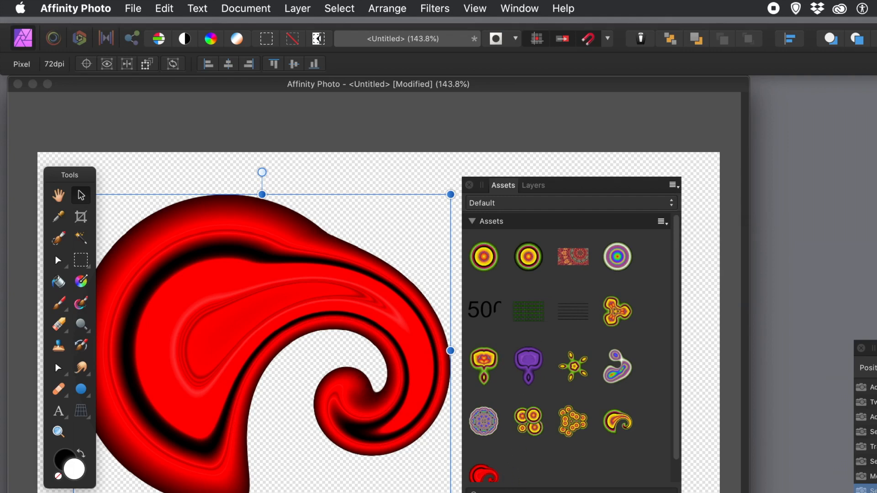
Step: Scale the merged red swirl down, and delete it together with the twirled ellipse from the canvas
drag(457, 492, 312, 392)
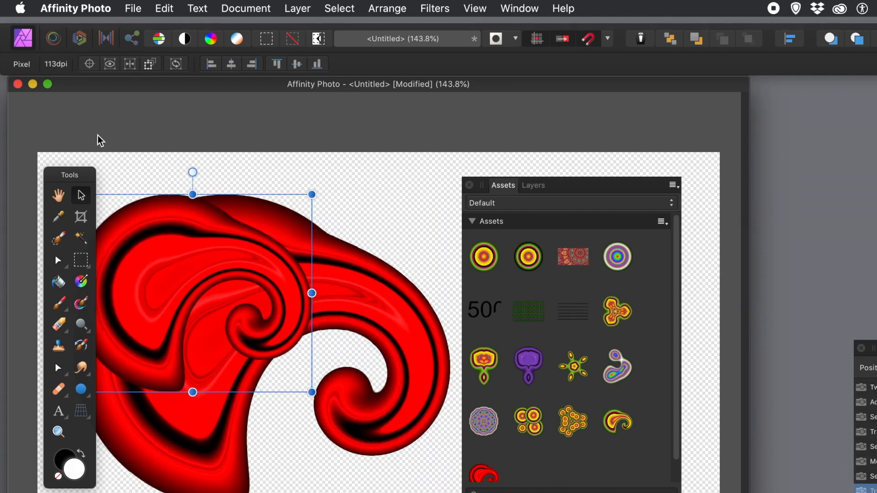
drag(32, 127, 473, 492)
key(Delete)
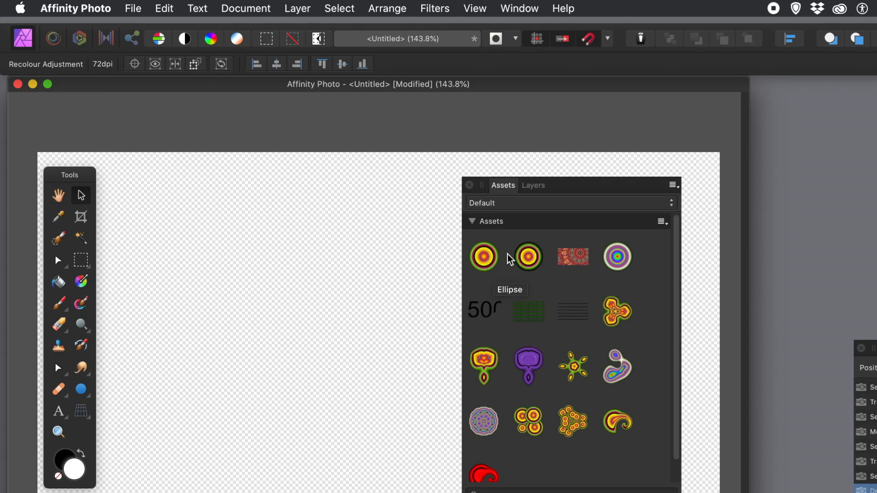
click(667, 204)
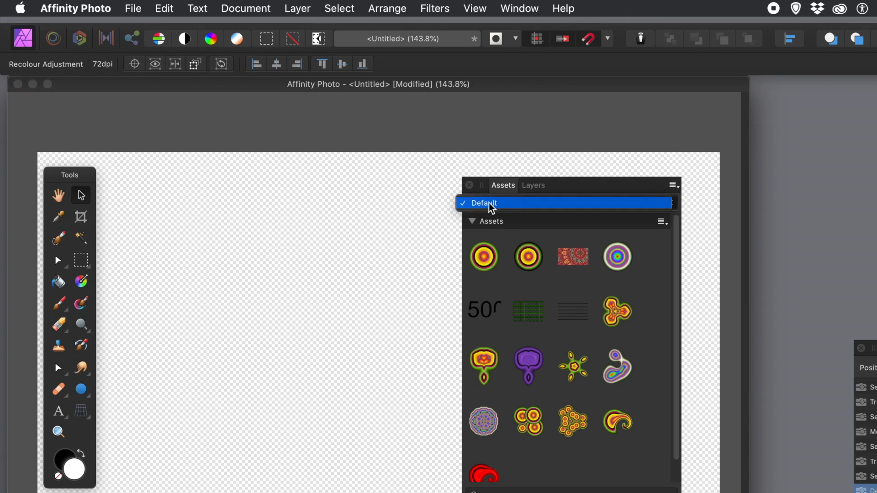
click(678, 187)
click(678, 187)
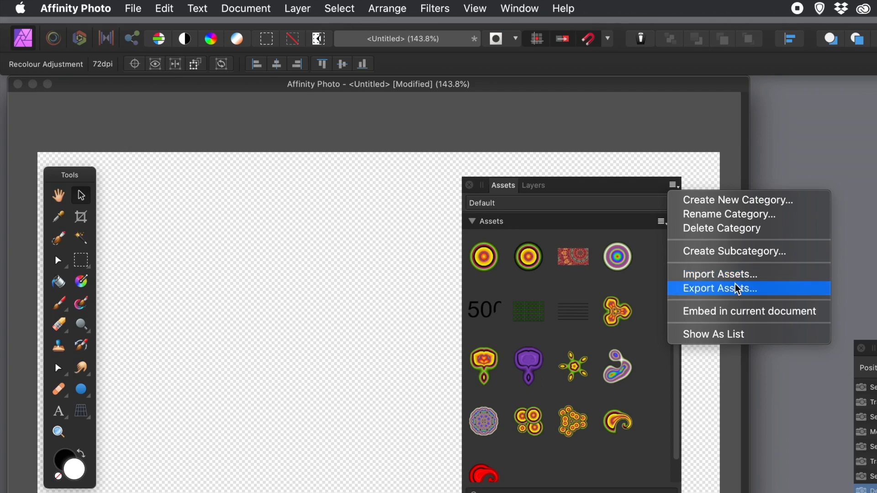
click(643, 304)
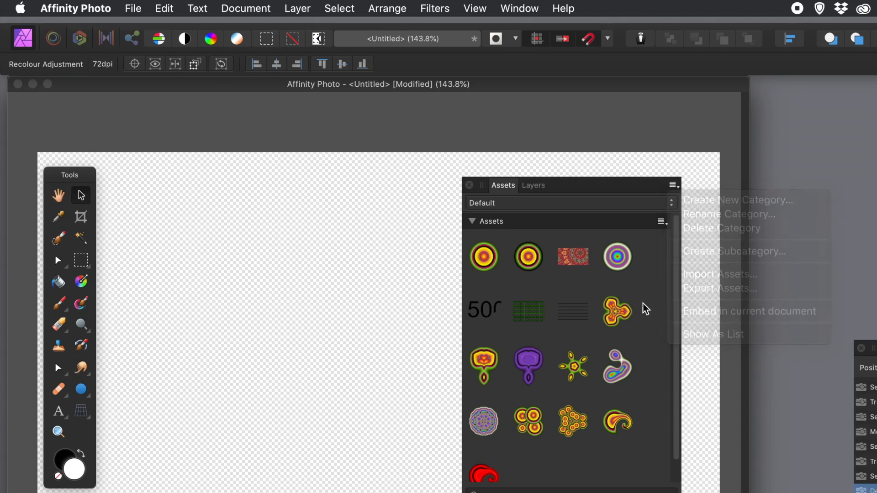